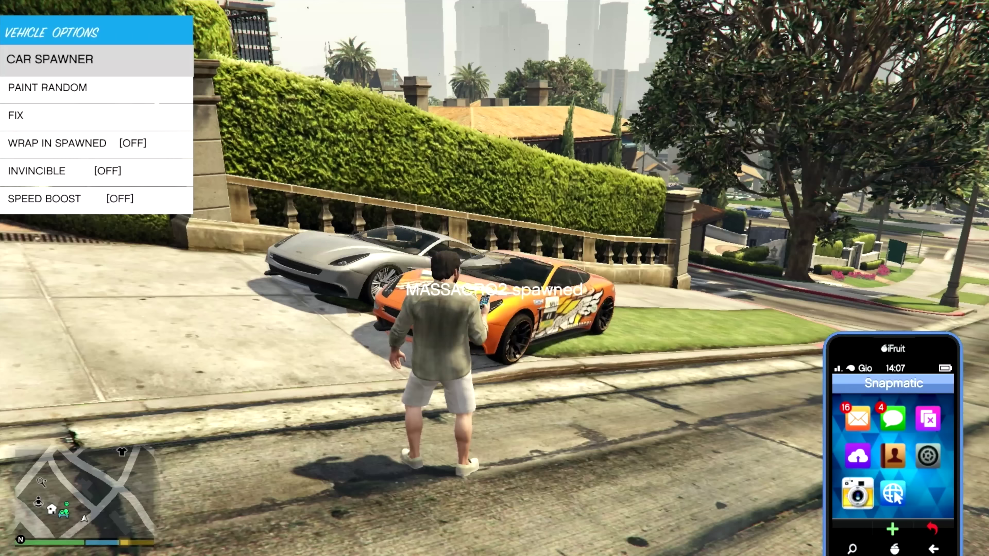
Spawn several MASSACRO2 cars near the character with the trainer's vehicle spawner
{"action": "key", "text": "BackSpace"}
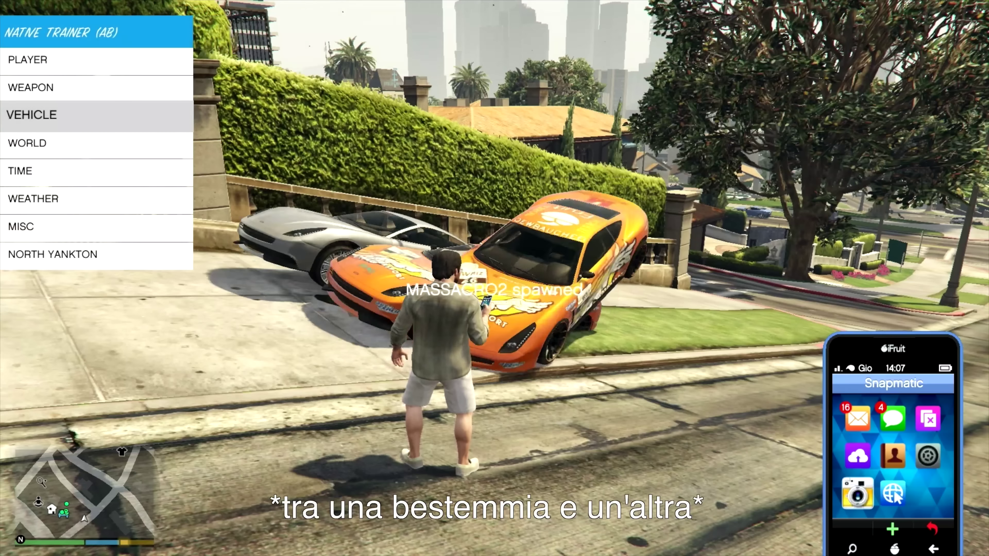
{"action": "key", "text": "Return"}
{"action": "key", "text": "BackSpace"}
{"action": "key", "text": "Return"}
{"action": "key", "text": "Return"}
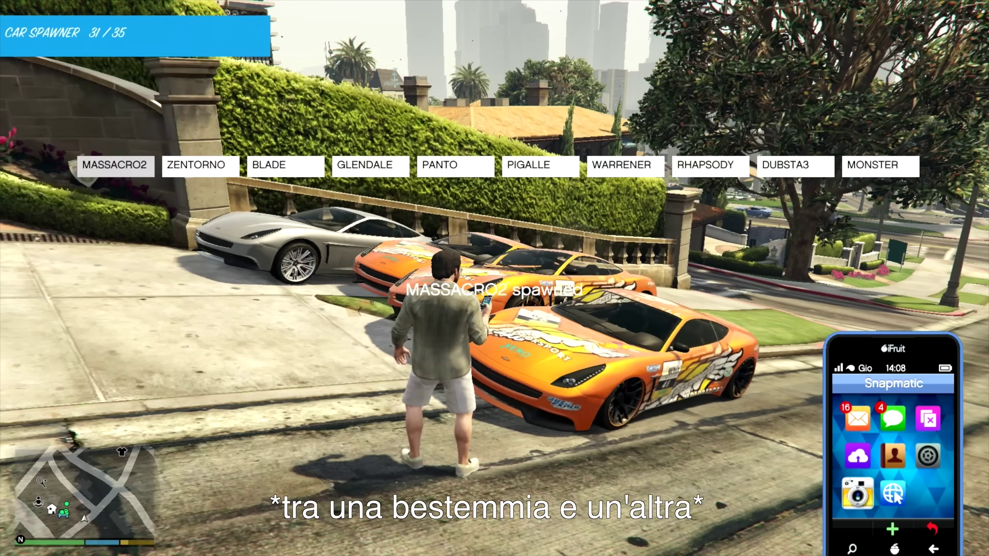
{"action": "key", "text": "Return"}
{"action": "key", "text": "BackSpace"}
{"action": "key", "text": "BackSpace"}
{"action": "key", "text": "Return"}
{"action": "key", "text": "Return"}
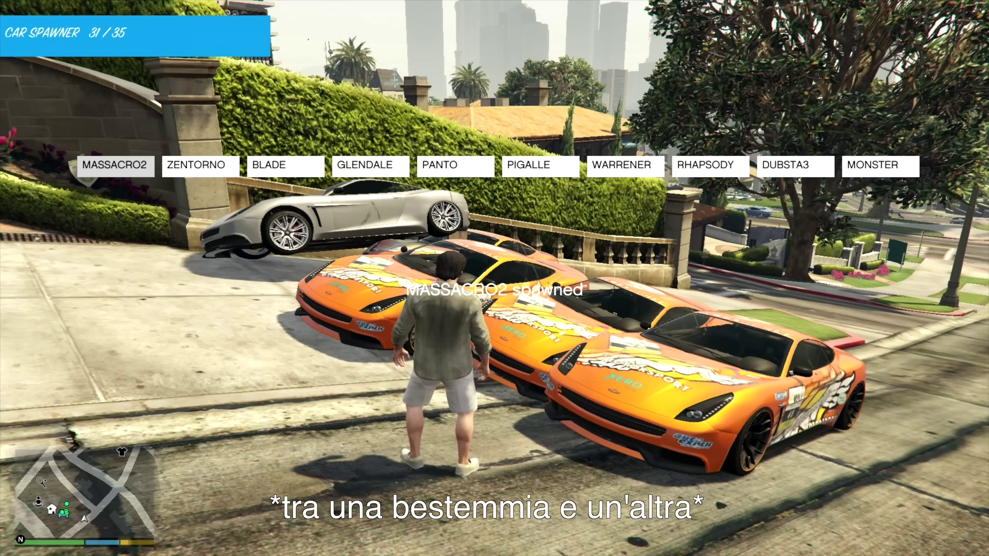
{"action": "key", "text": "Return"}
{"action": "key", "text": "BackSpace"}
{"action": "key", "text": "BackSpace"}
{"action": "key", "text": "Return"}
{"action": "key", "text": "Return"}
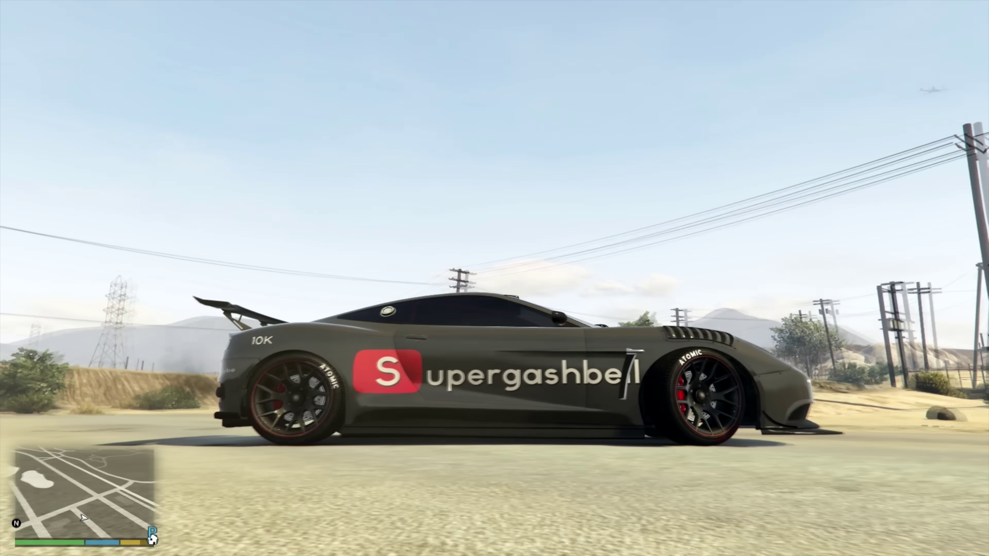
{"action": "key", "text": "w"}
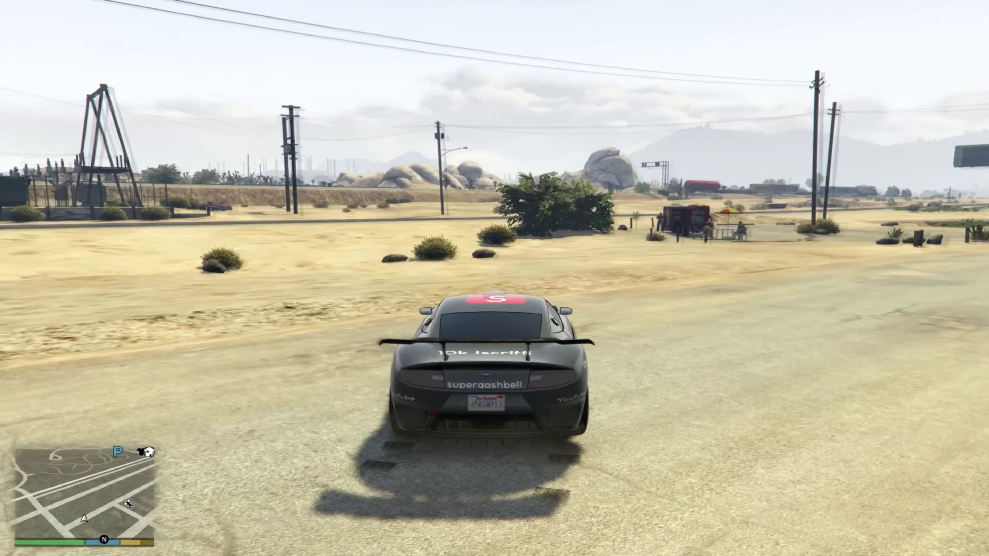
{"action": "key", "text": "s"}
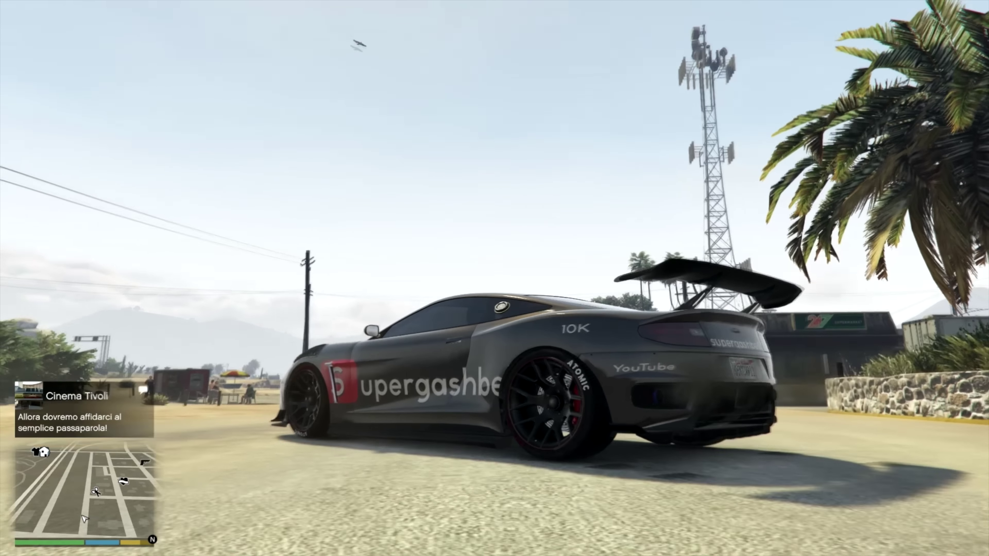
{"action": "key", "text": "w"}
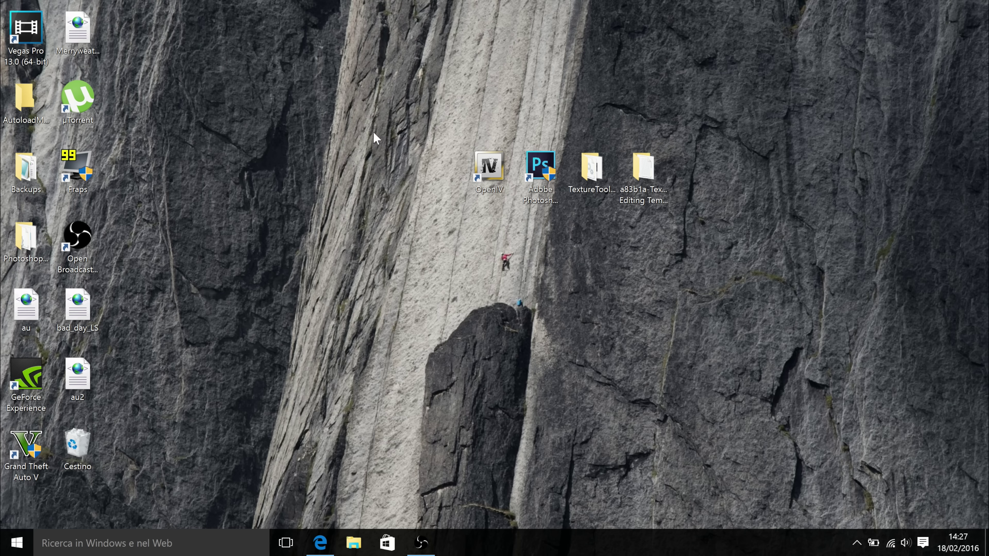
Look through the PSD livery templates in the Cars folder of the Texture Editing Template Pack, and close the folder
{"action": "left_click_drag", "start_coordinate": [409, 96], "coordinate": [737, 256]}
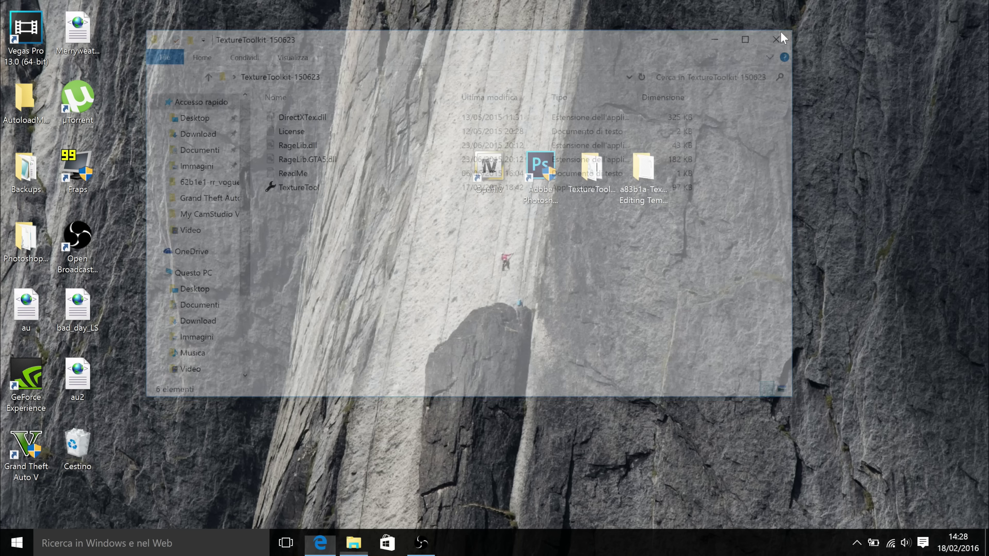
{"action": "double_click", "coordinate": [658, 164]}
{"action": "double_click", "coordinate": [431, 117]}
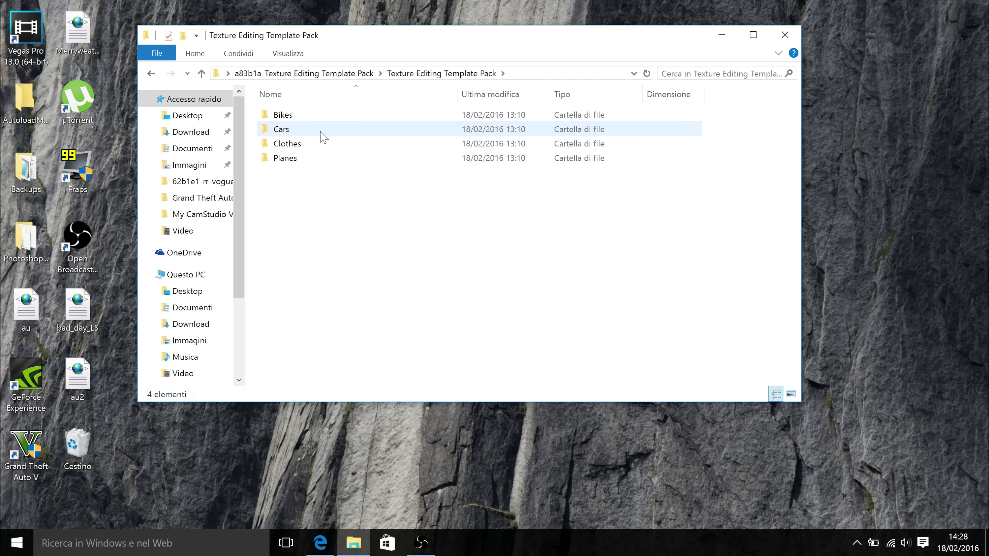
{"action": "double_click", "coordinate": [322, 131]}
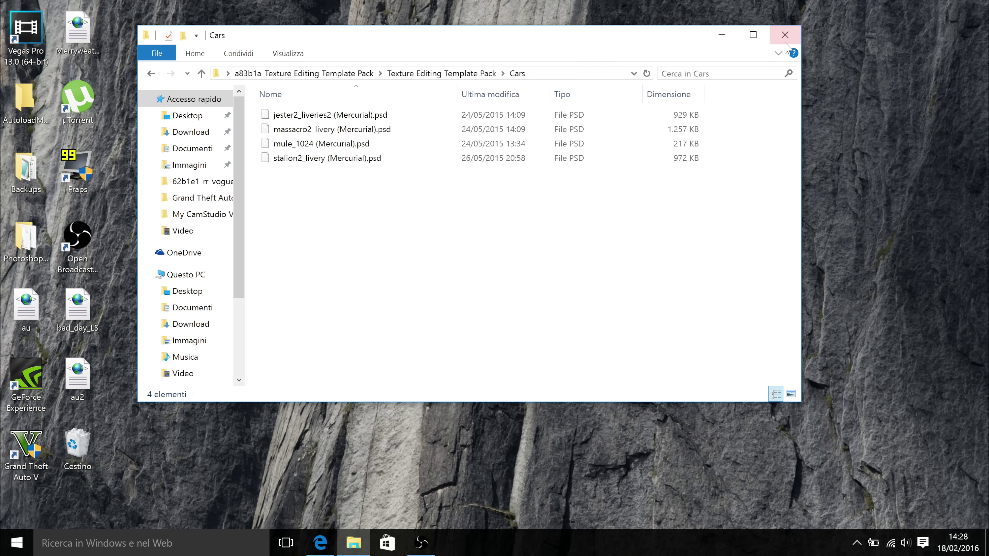
{"action": "left_click", "coordinate": [340, 113]}
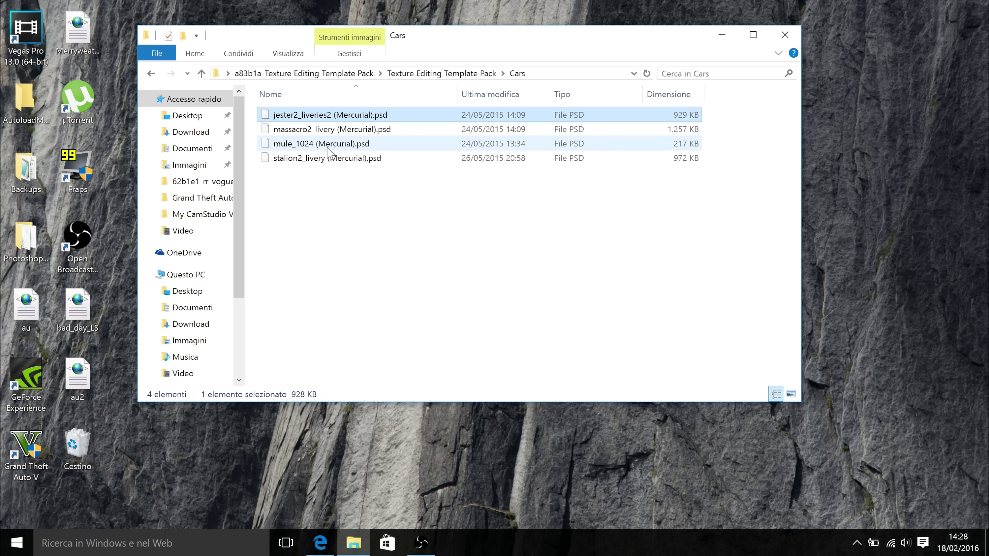
{"action": "left_click", "coordinate": [325, 156], "text": "shift"}
{"action": "left_click", "coordinate": [362, 205]}
{"action": "left_click", "coordinate": [785, 35]}
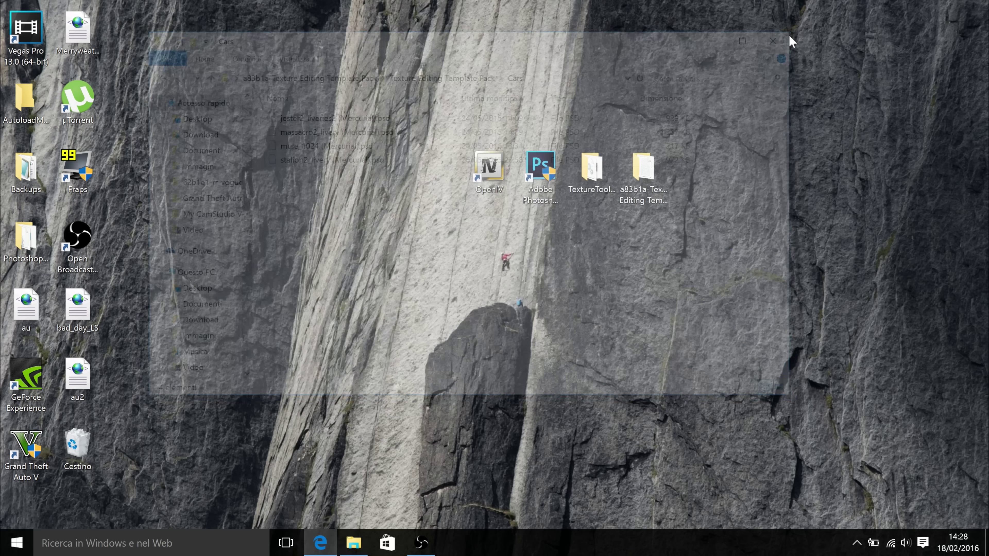
Run OpenIV as administrator and load the Windows version of Grand Theft Auto V
{"action": "right_click", "coordinate": [484, 160]}
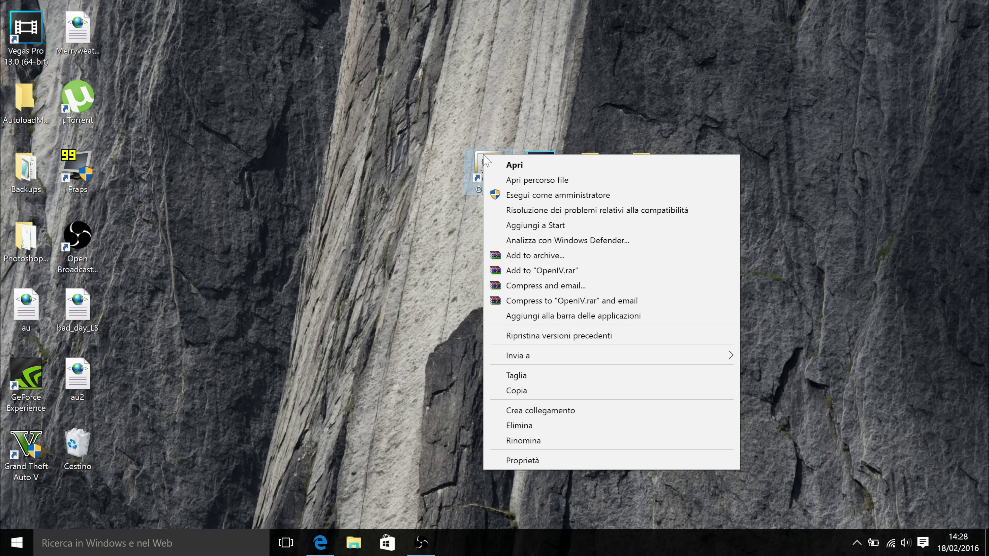
{"action": "left_click", "coordinate": [501, 196]}
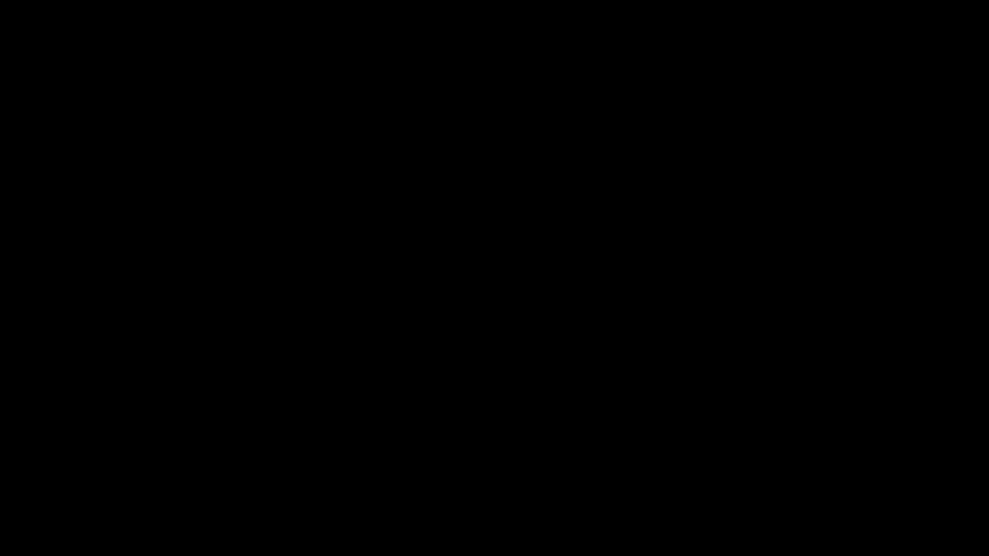
{"action": "left_click", "coordinate": [547, 281]}
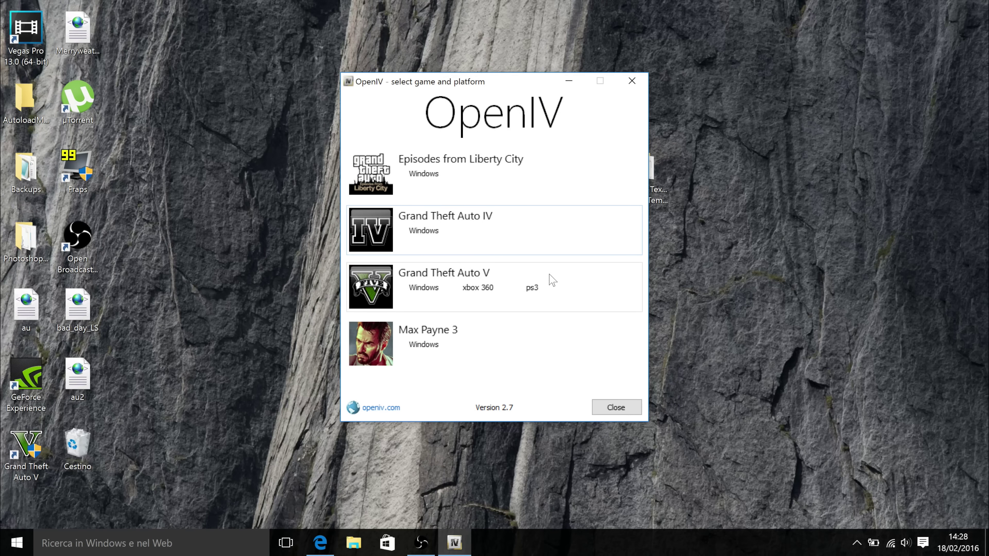
{"action": "left_click", "coordinate": [423, 288]}
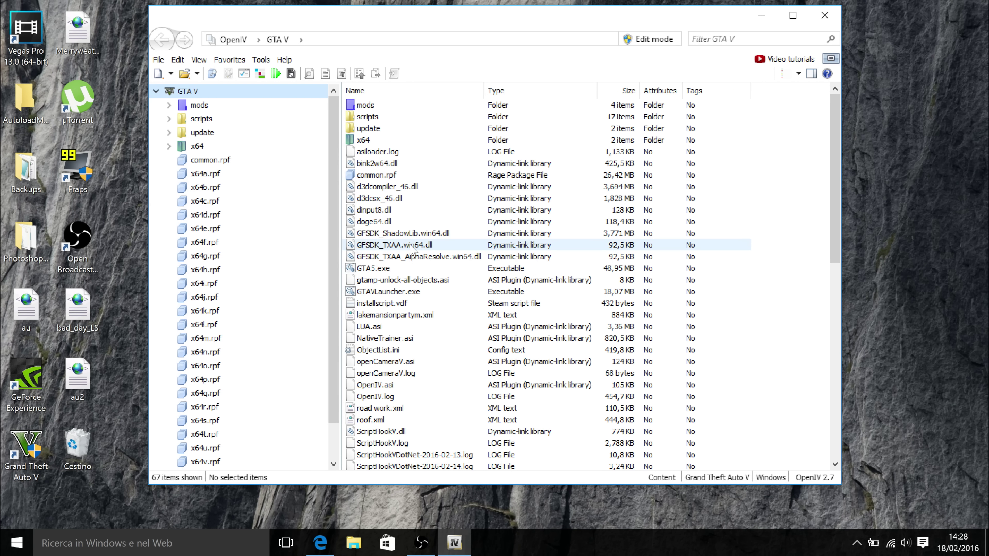
Open the dlc.rpf archive under update > x64 > dlcpacks > mpchristmas2
{"action": "left_click", "coordinate": [169, 133]}
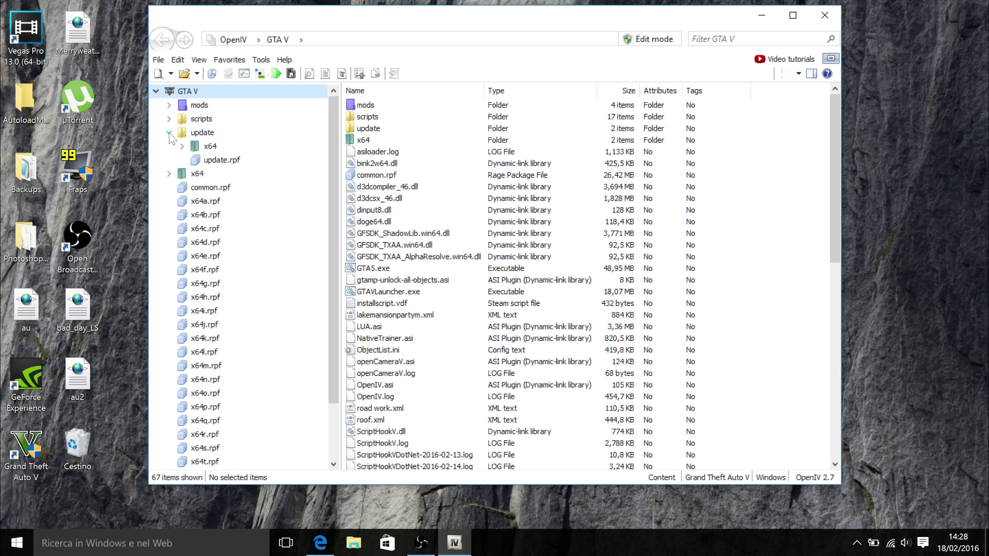
{"action": "left_click", "coordinate": [182, 146]}
{"action": "left_click", "coordinate": [195, 175]}
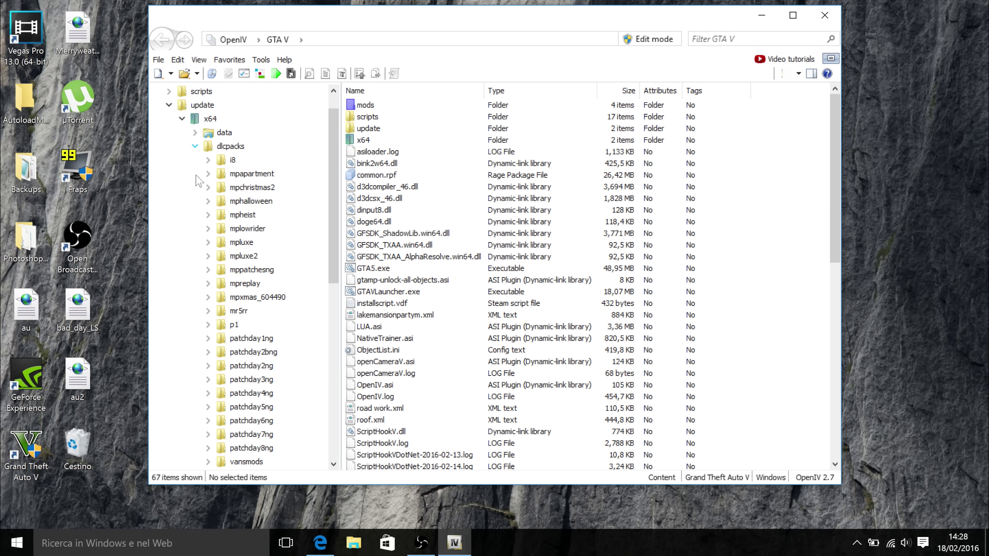
{"action": "left_click", "coordinate": [251, 188]}
{"action": "left_click", "coordinate": [208, 188]}
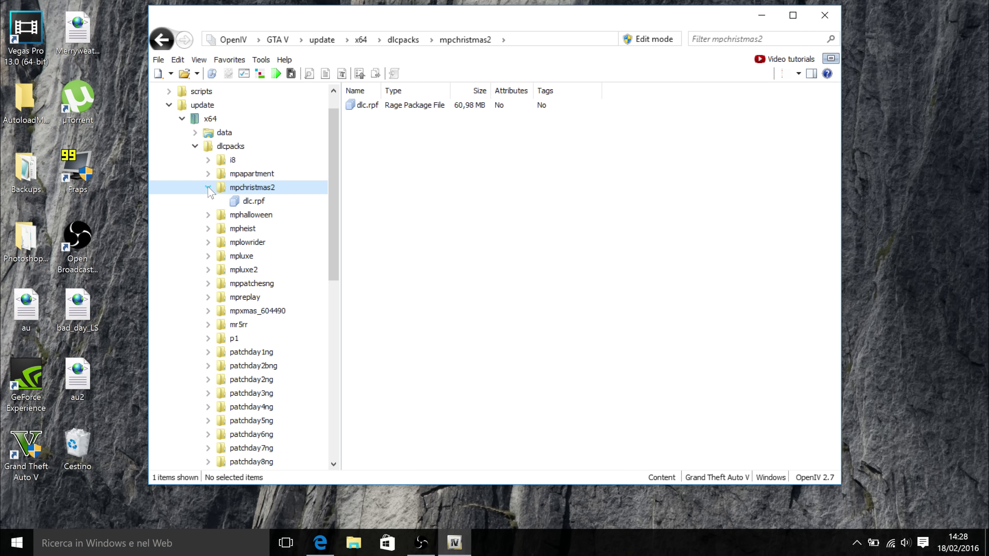
{"action": "left_click", "coordinate": [242, 202]}
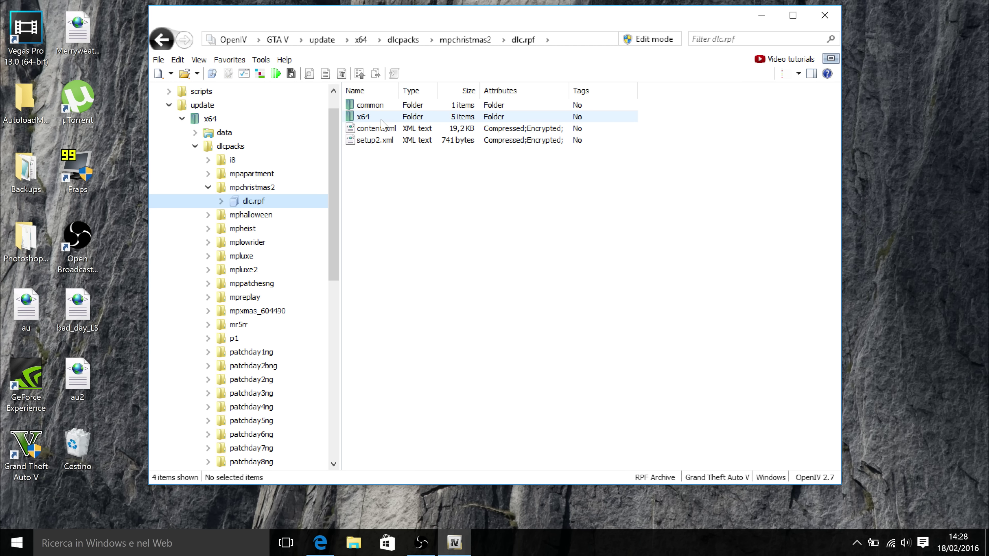
Within dlc.rpf, go to x64 > levels > gta5 > vehicles and open the xmas2vehicles.rpf archive
{"action": "double_click", "coordinate": [410, 117]}
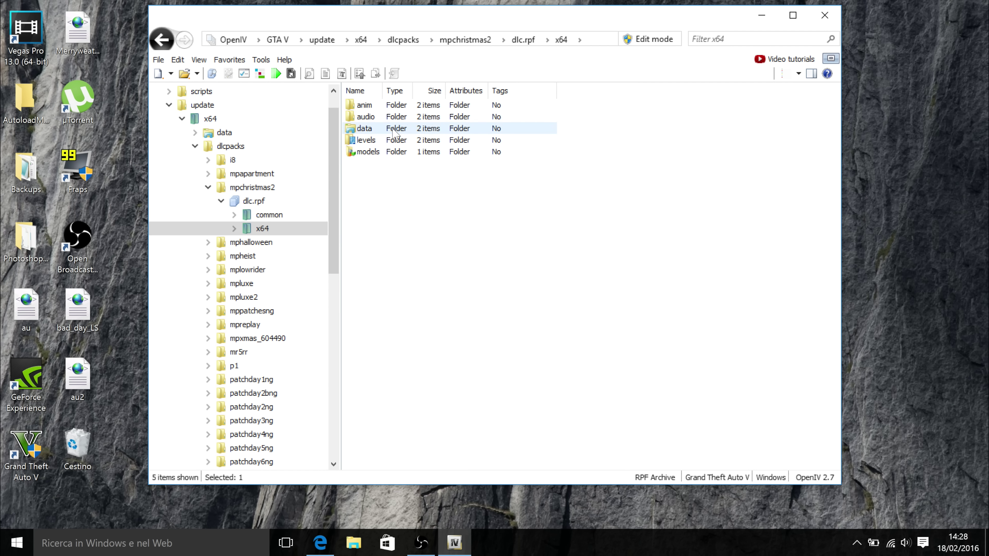
{"action": "double_click", "coordinate": [386, 143]}
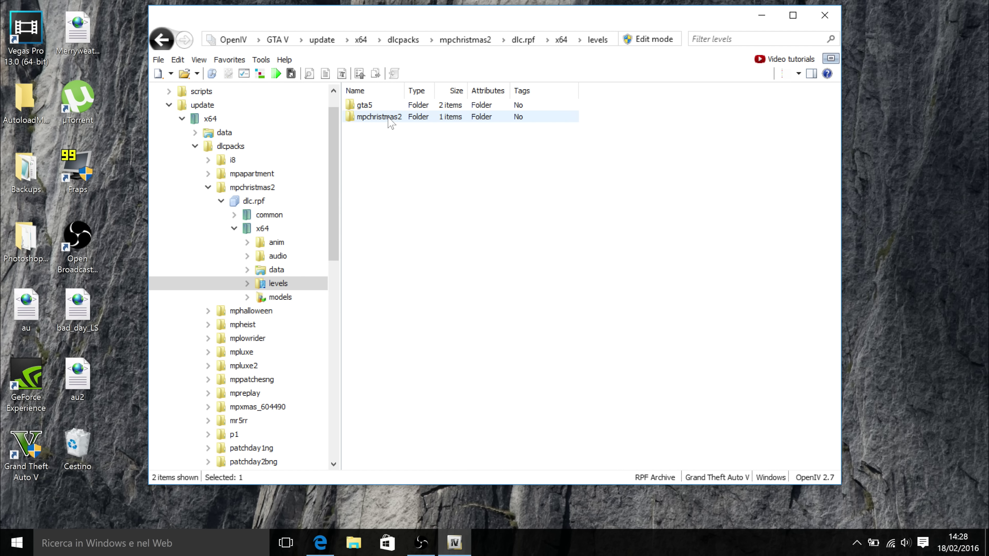
{"action": "double_click", "coordinate": [390, 106]}
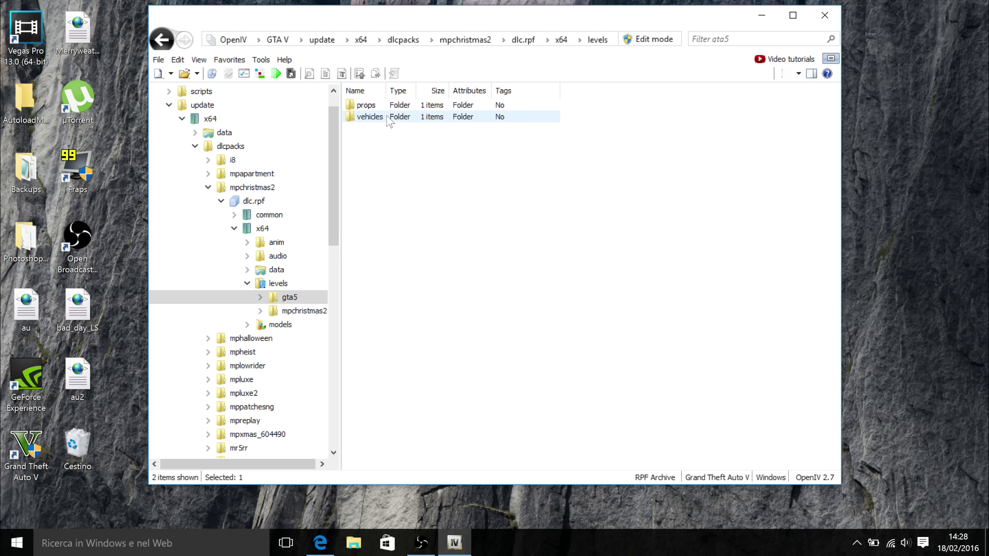
{"action": "double_click", "coordinate": [390, 117]}
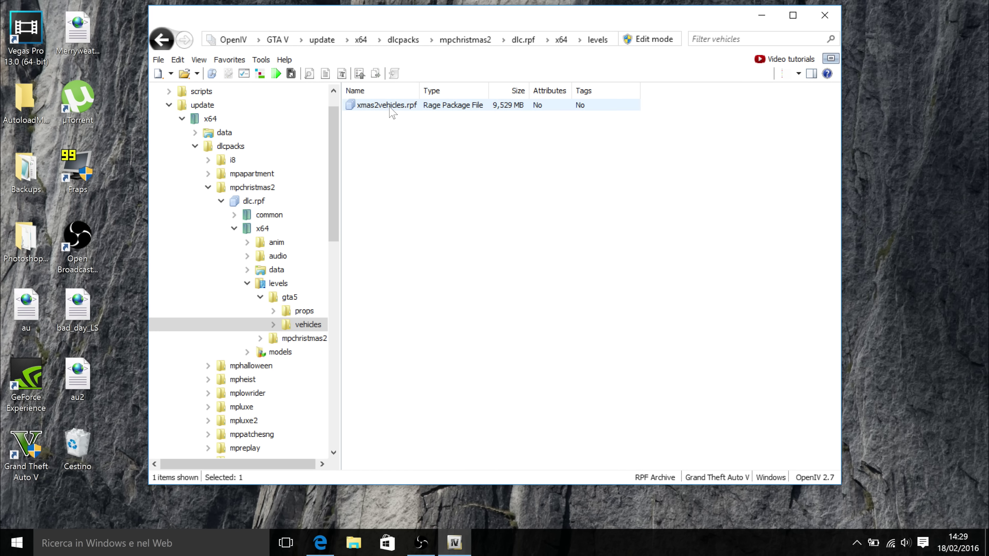
{"action": "left_click", "coordinate": [391, 109]}
{"action": "double_click", "coordinate": [401, 108]}
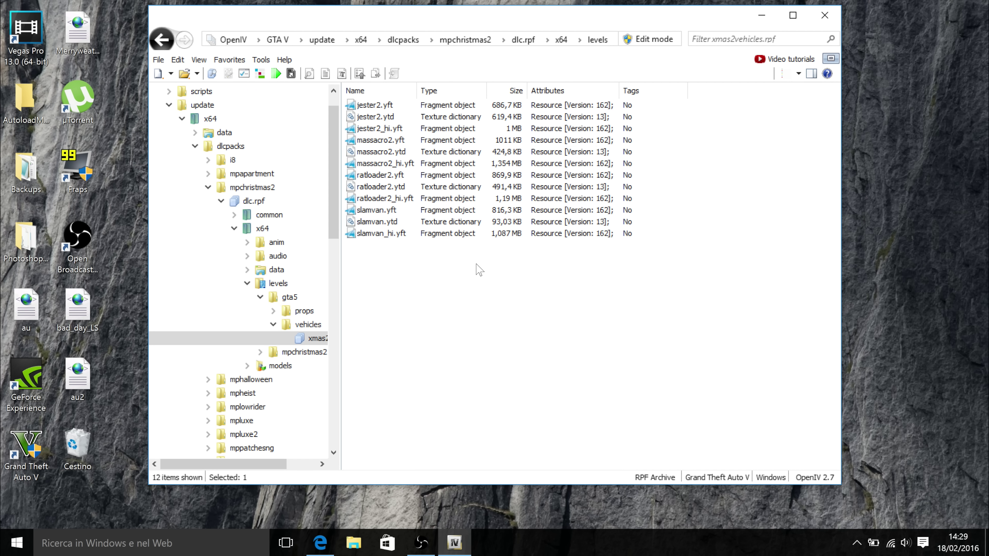
Group the files in xmas2vehicles.rpf by type
{"action": "right_click", "coordinate": [478, 272]}
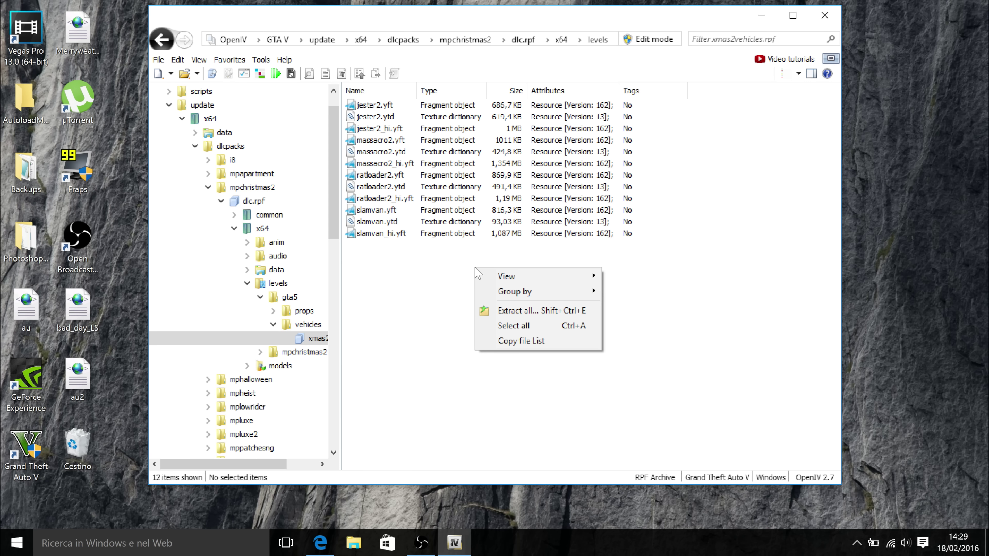
{"action": "mouse_move", "coordinate": [545, 291]}
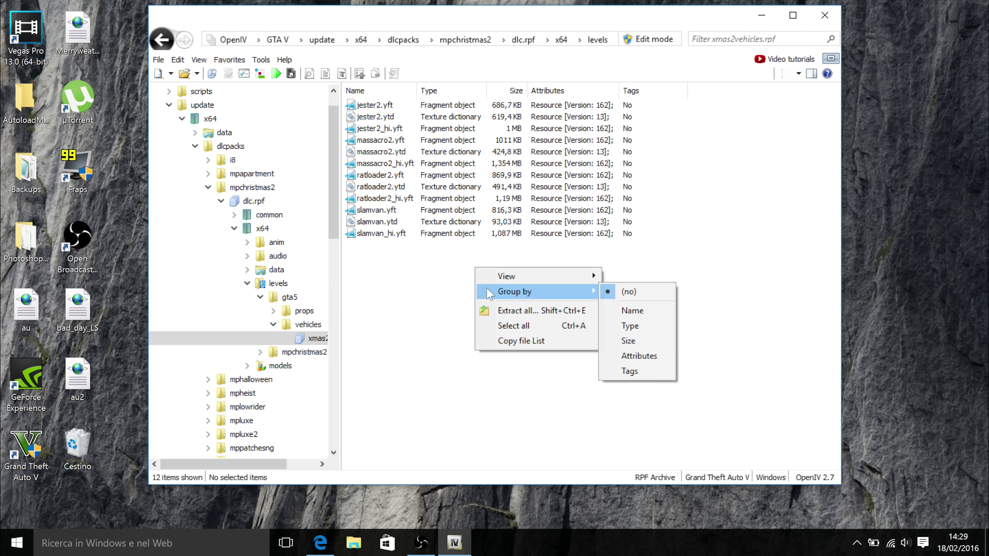
{"action": "left_click", "coordinate": [631, 326]}
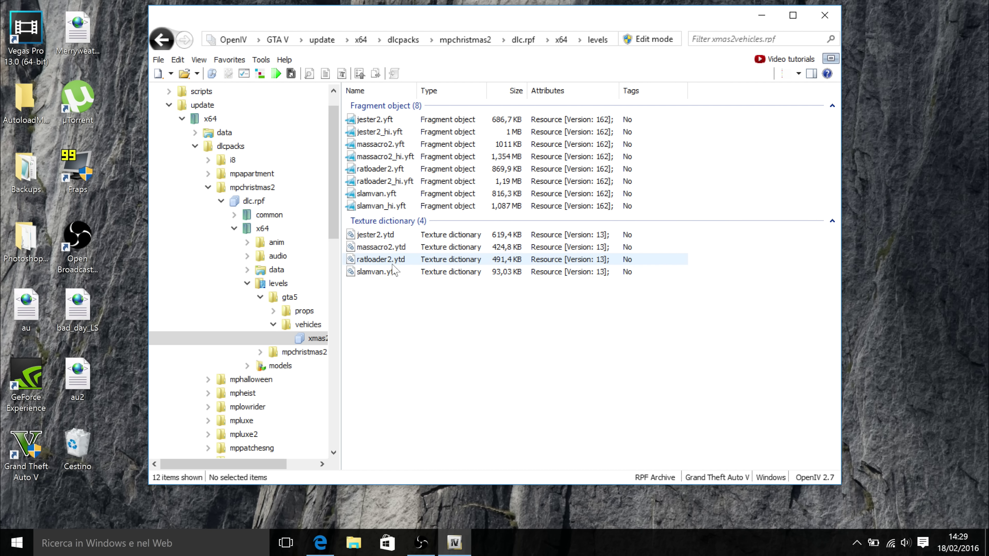
View the textures inside massacro2.ytd, including jb700_badge and massacro2_livery, and close the texture viewer
{"action": "double_click", "coordinate": [398, 252]}
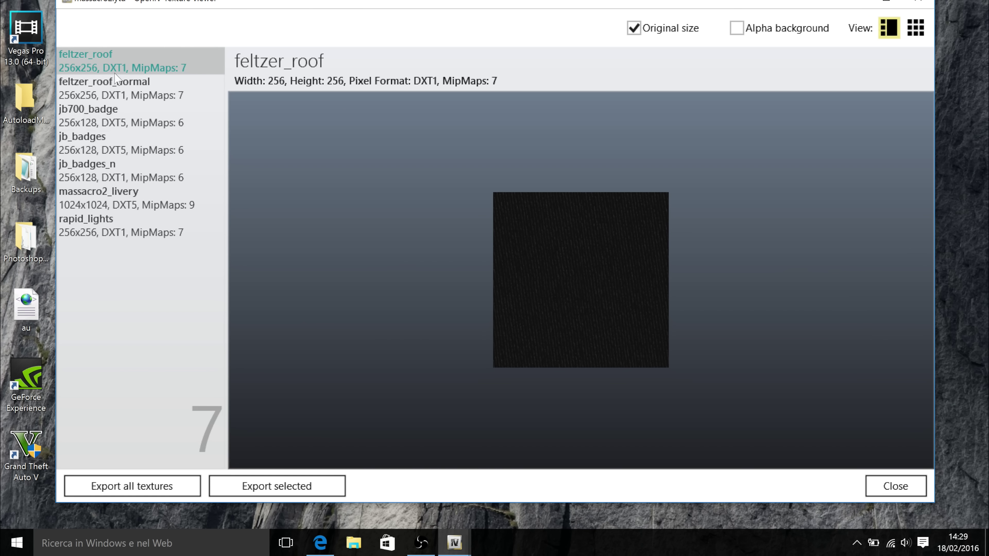
{"action": "left_click", "coordinate": [113, 96]}
{"action": "left_click", "coordinate": [112, 125]}
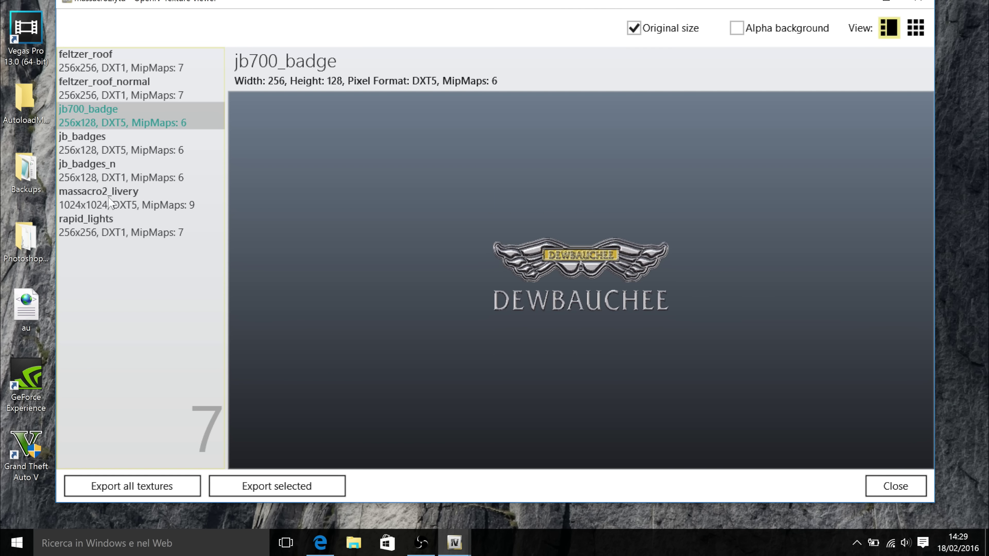
{"action": "left_click", "coordinate": [110, 204]}
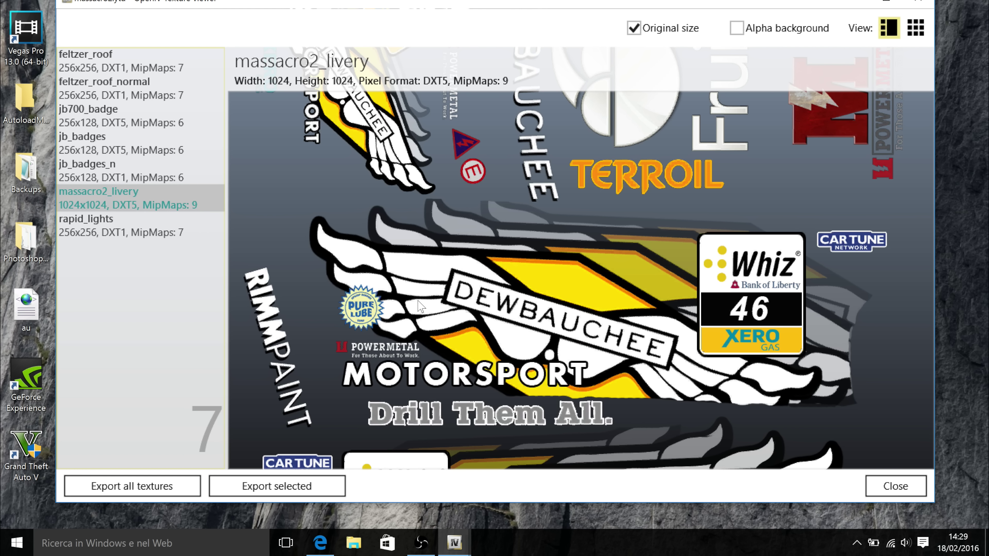
{"action": "left_click", "coordinate": [891, 486]}
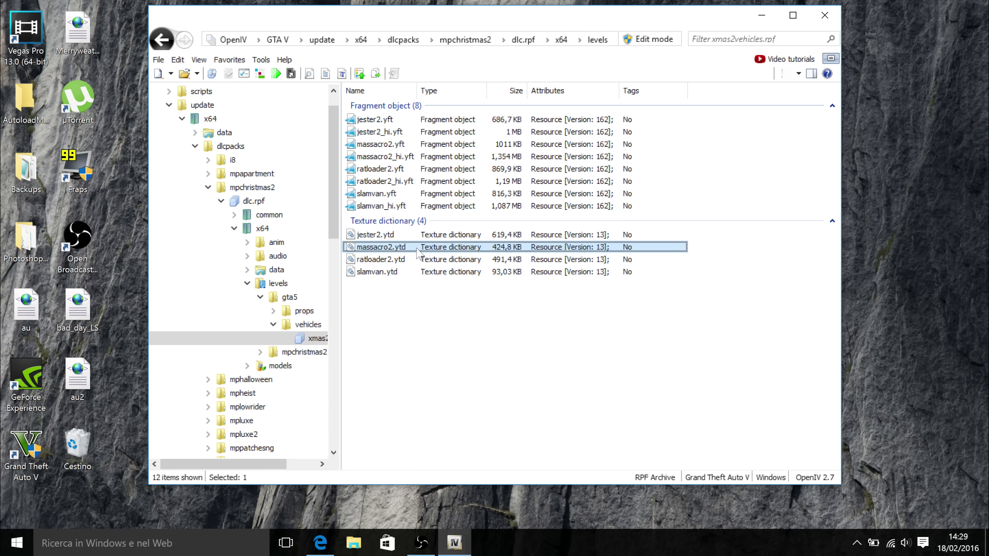
Extract massacro2.ytd to the Desktop
{"action": "right_click", "coordinate": [418, 252]}
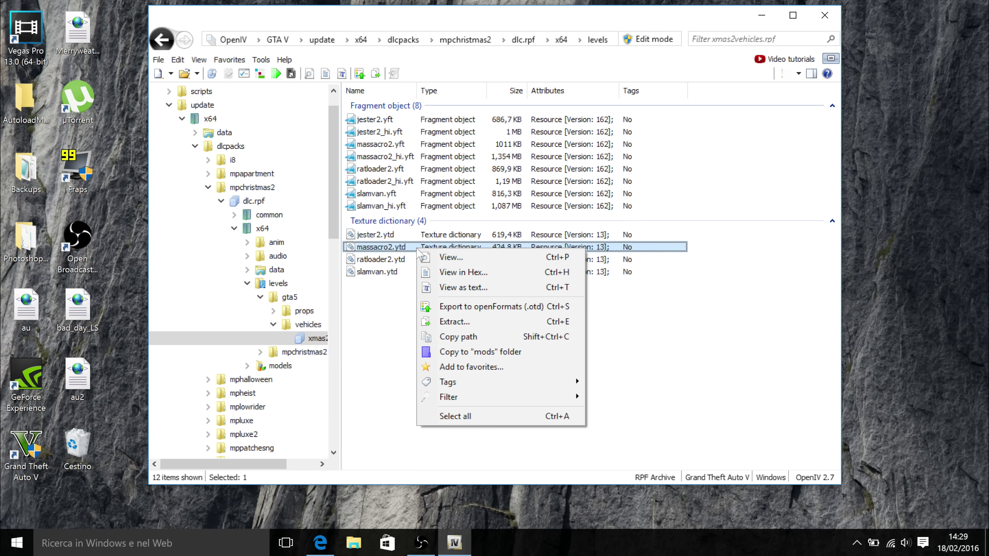
{"action": "left_click", "coordinate": [439, 327]}
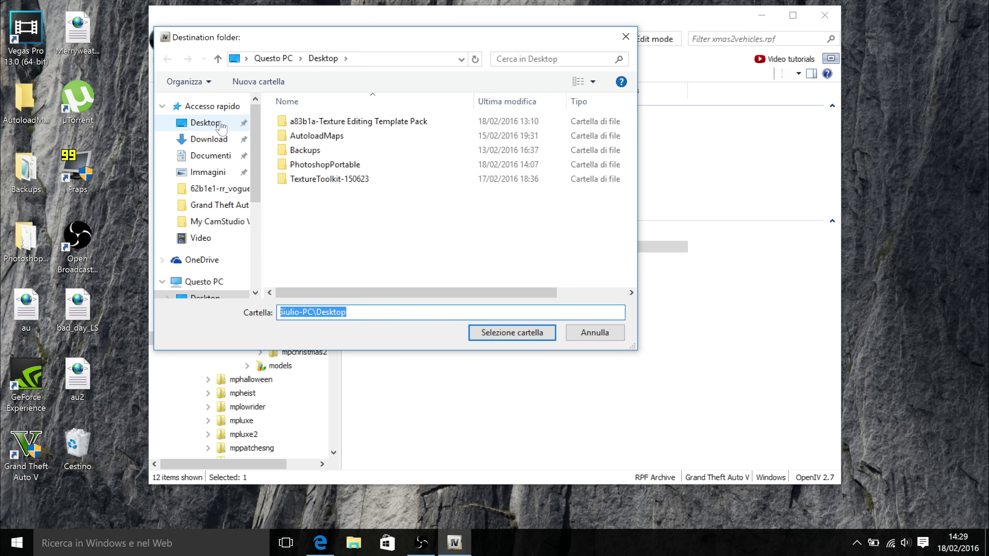
{"action": "left_click", "coordinate": [203, 124]}
{"action": "left_click", "coordinate": [510, 333]}
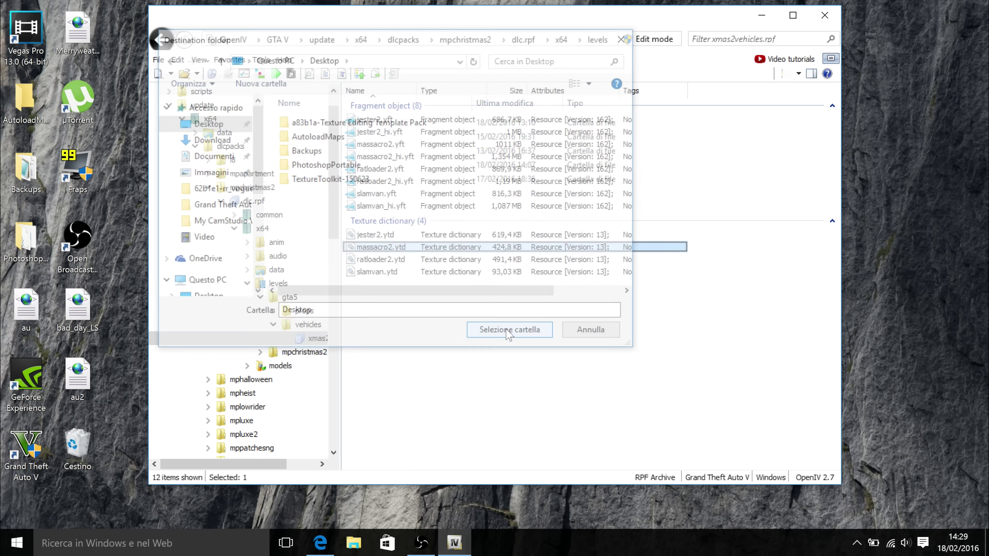
Export massacro2.ytd to openFormats (.otd) on the Desktop and minimize the archive browser window
{"action": "right_click", "coordinate": [435, 244]}
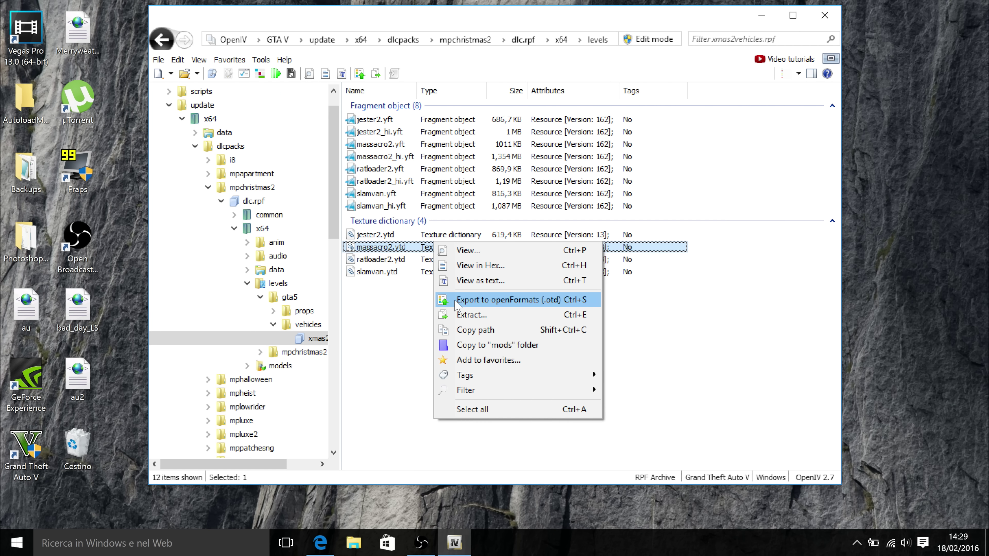
{"action": "left_click", "coordinate": [493, 300]}
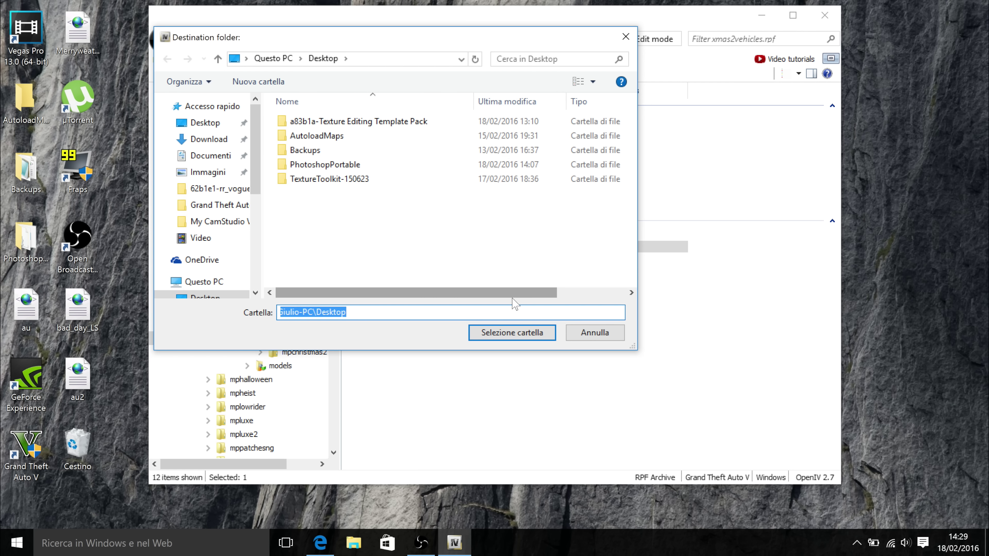
{"action": "left_click", "coordinate": [499, 328]}
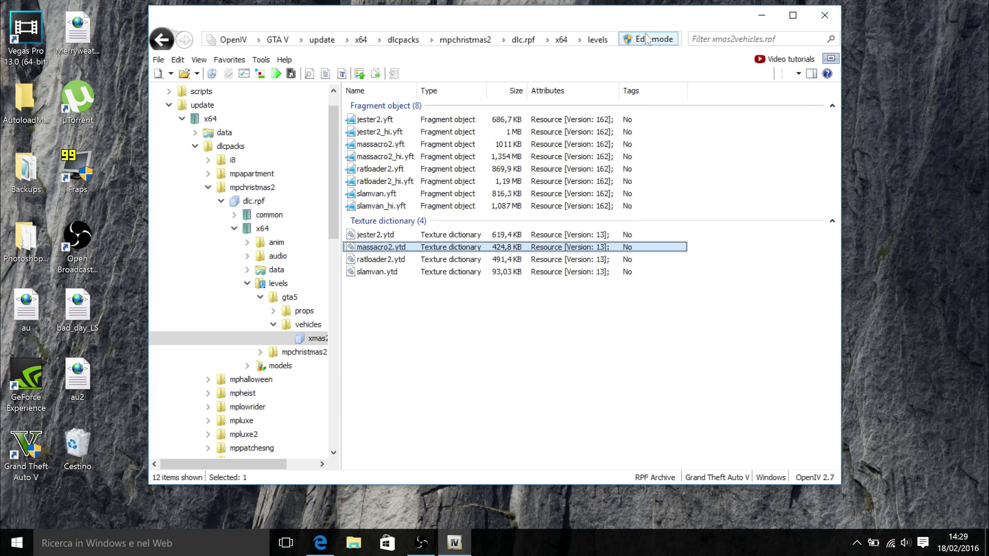
{"action": "left_click", "coordinate": [763, 16]}
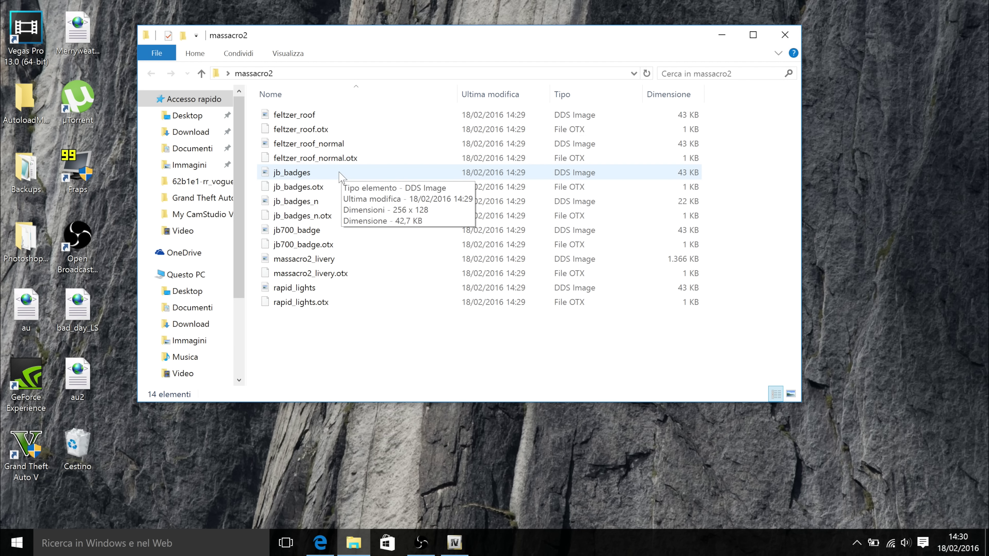
{"action": "left_click", "coordinate": [287, 261]}
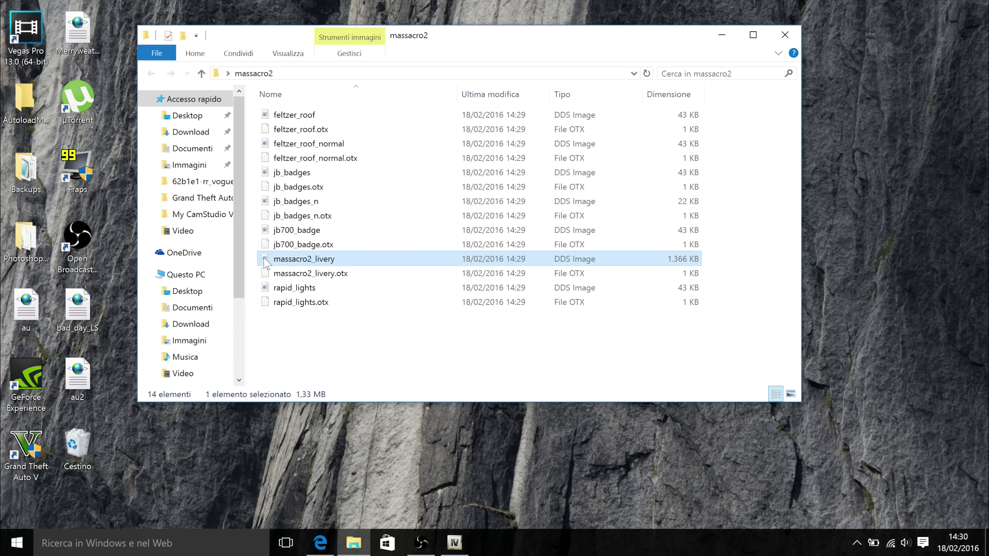
{"action": "double_click", "coordinate": [331, 261]}
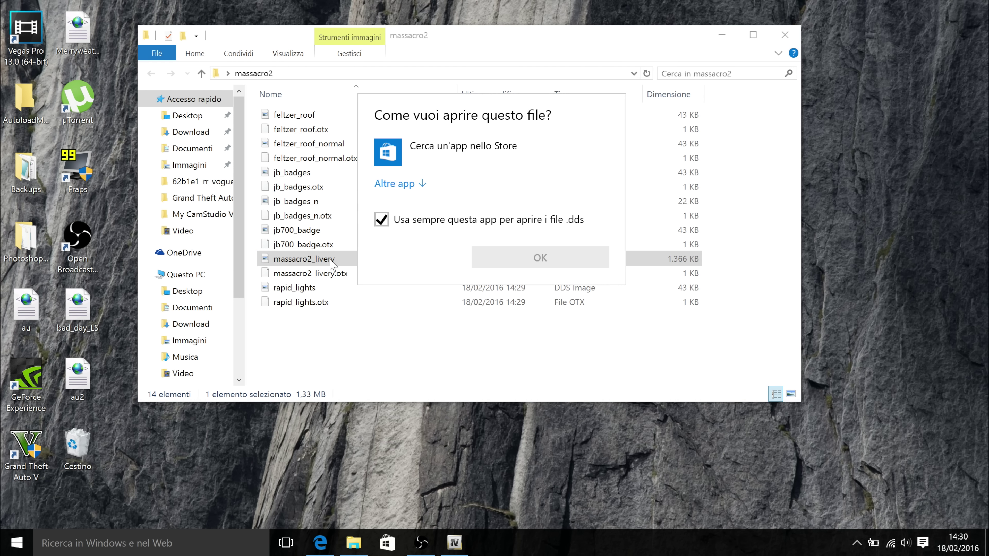
{"action": "left_click", "coordinate": [405, 186]}
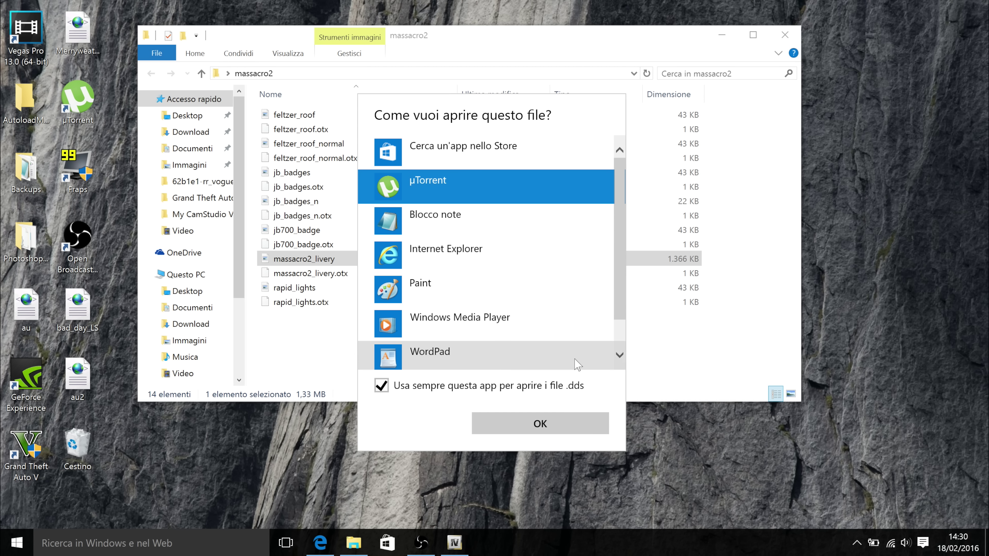
{"action": "left_click", "coordinate": [478, 156]}
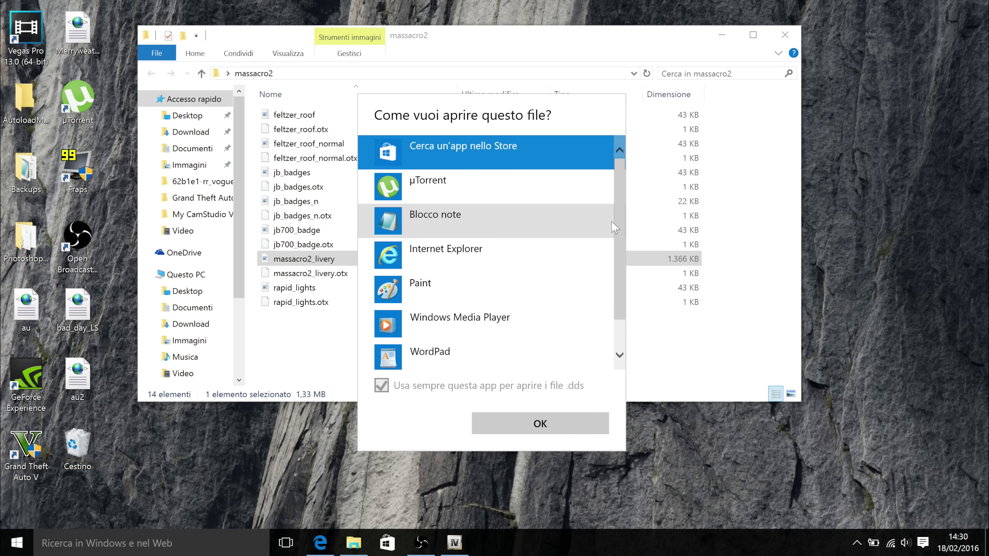
{"action": "left_click", "coordinate": [710, 361]}
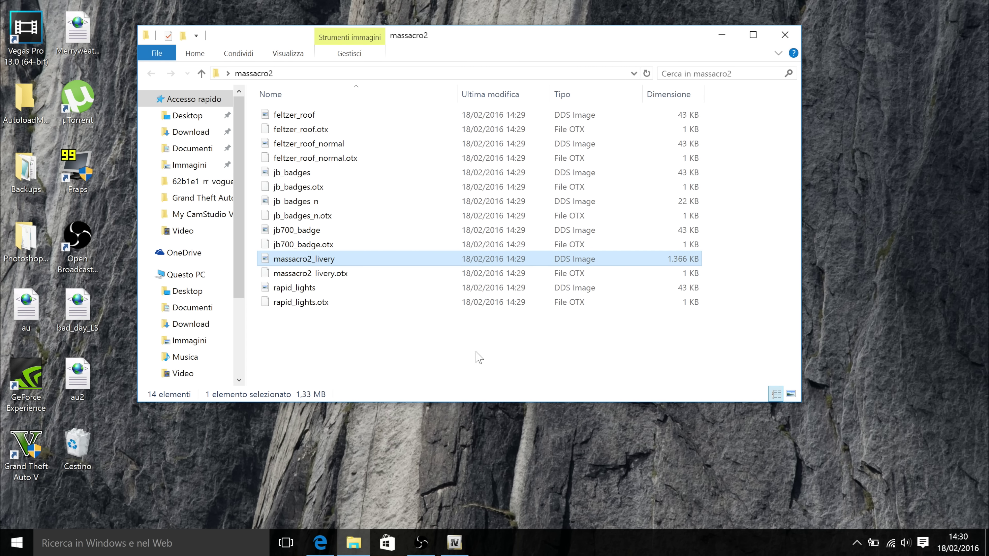
{"action": "left_click", "coordinate": [785, 34]}
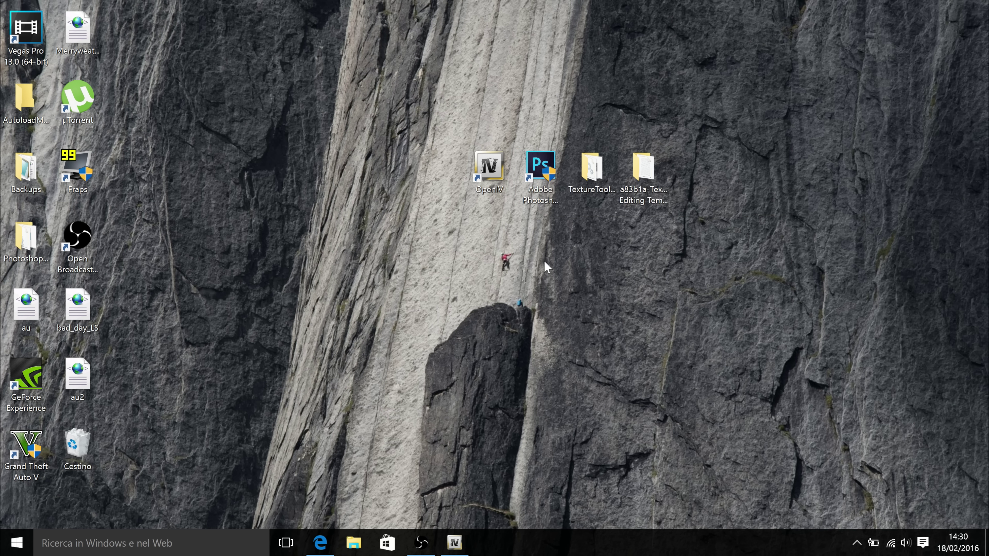
Launch Adobe Photoshop CC from the desktop and switch to the Edge browser while it loads
{"action": "double_click", "coordinate": [542, 183]}
{"action": "left_click", "coordinate": [309, 551]}
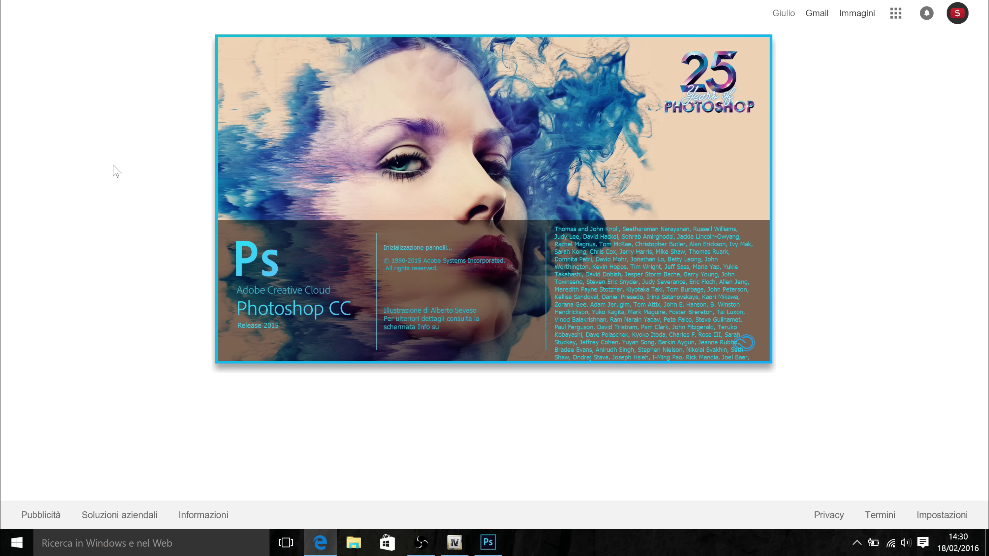
{"action": "left_click", "coordinate": [322, 542]}
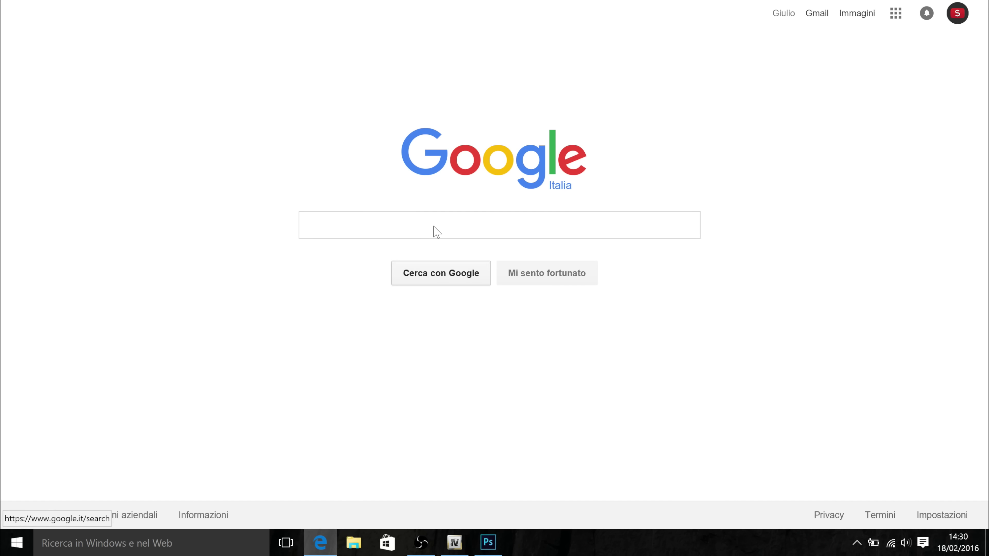
Search Google for "png converter" and open the image.online-convert.com Convert image to PNG page
{"action": "left_click", "coordinate": [379, 220]}
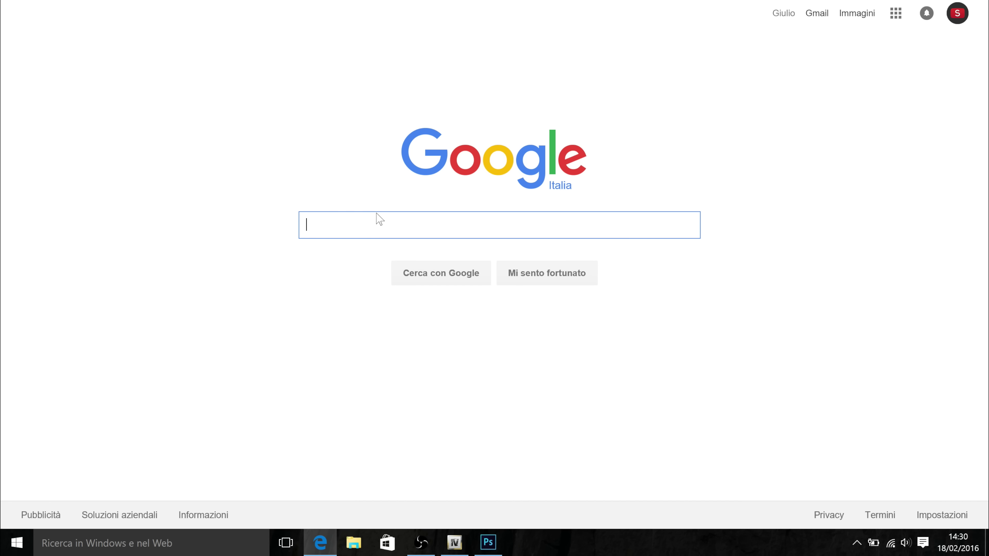
{"action": "type", "text": "png conv"}
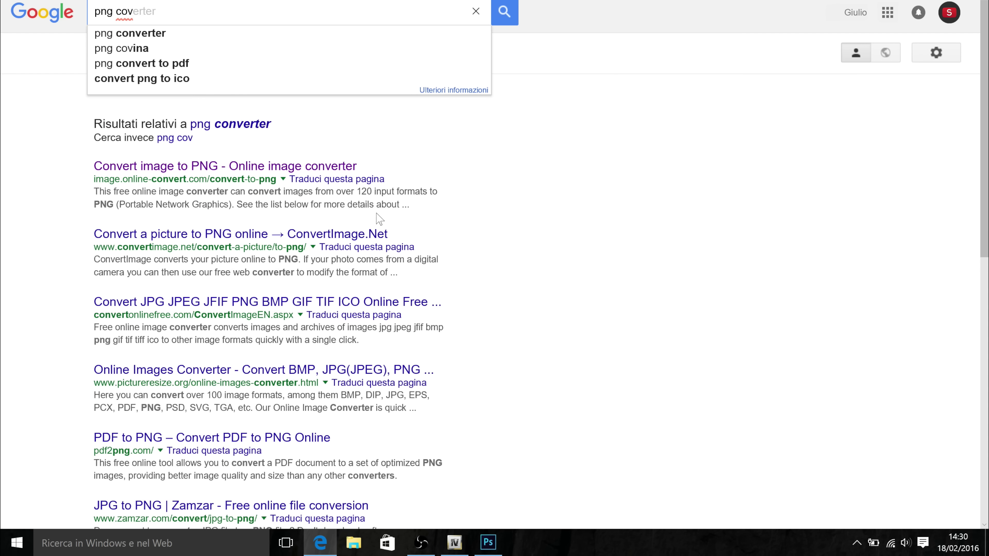
{"action": "type", "text": "erter"}
{"action": "key", "text": "Return"}
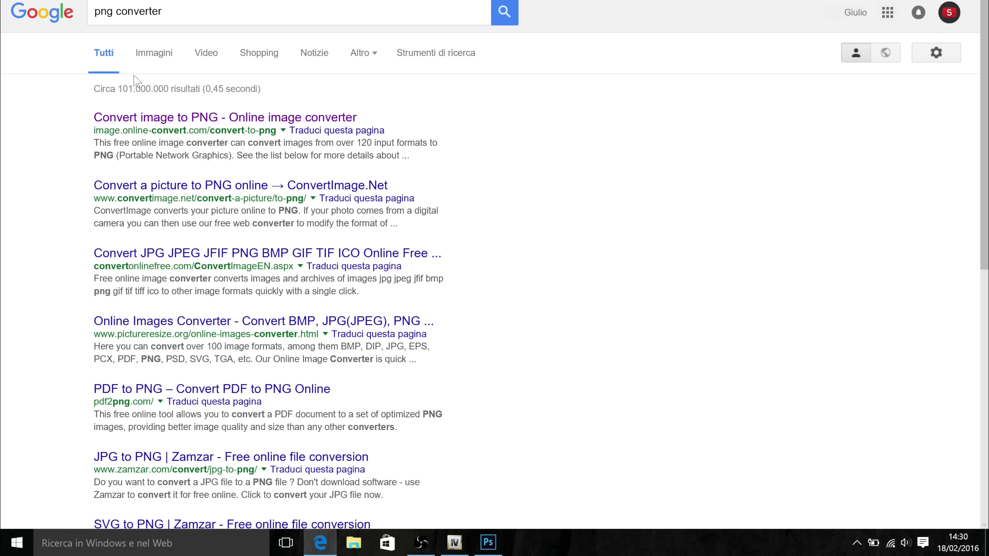
{"action": "left_click", "coordinate": [162, 122]}
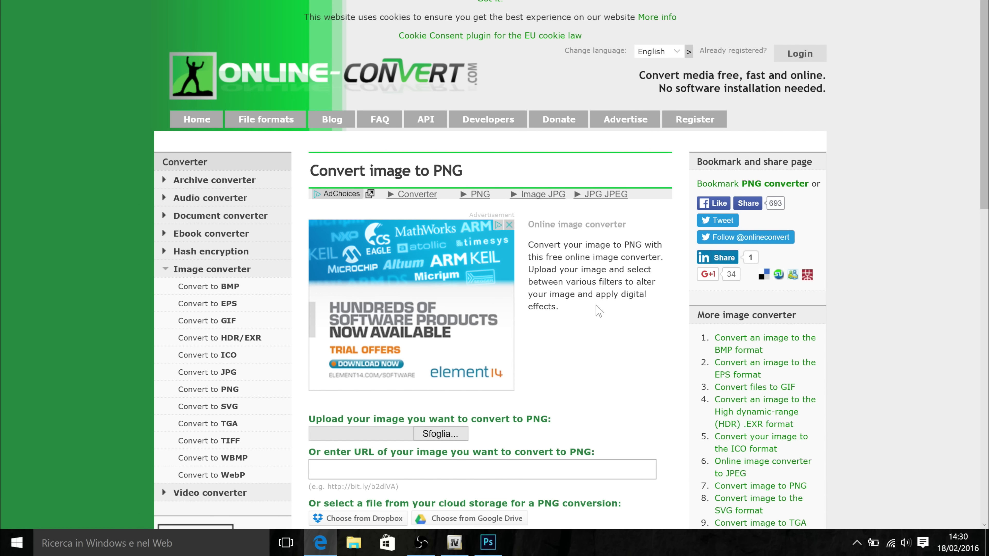
Choose the massacro2_livery DDS image from the exported massacro2 folder as the file to upload for PNG conversion
{"action": "scroll", "coordinate": [586, 381], "scroll_direction": "down", "scroll_amount": 8}
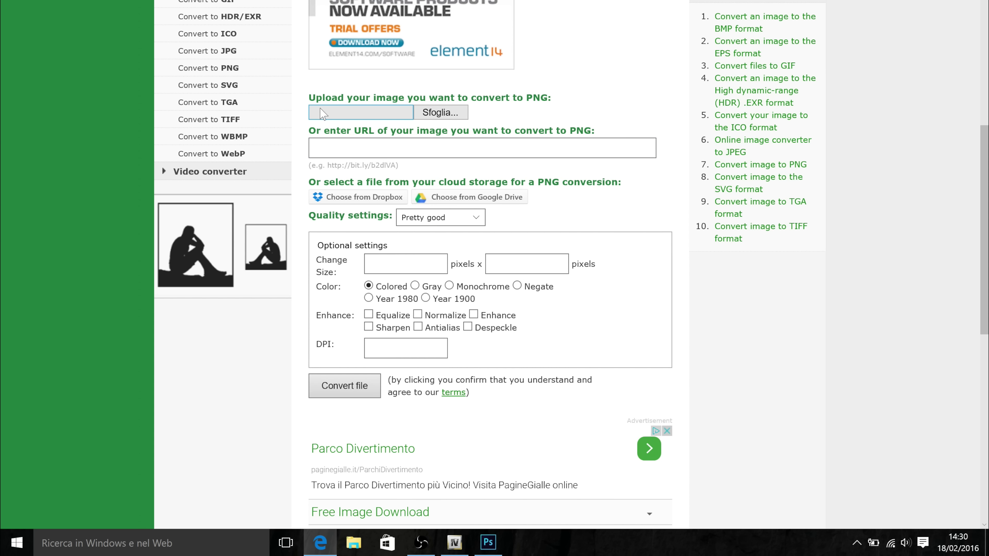
{"action": "left_click", "coordinate": [449, 115]}
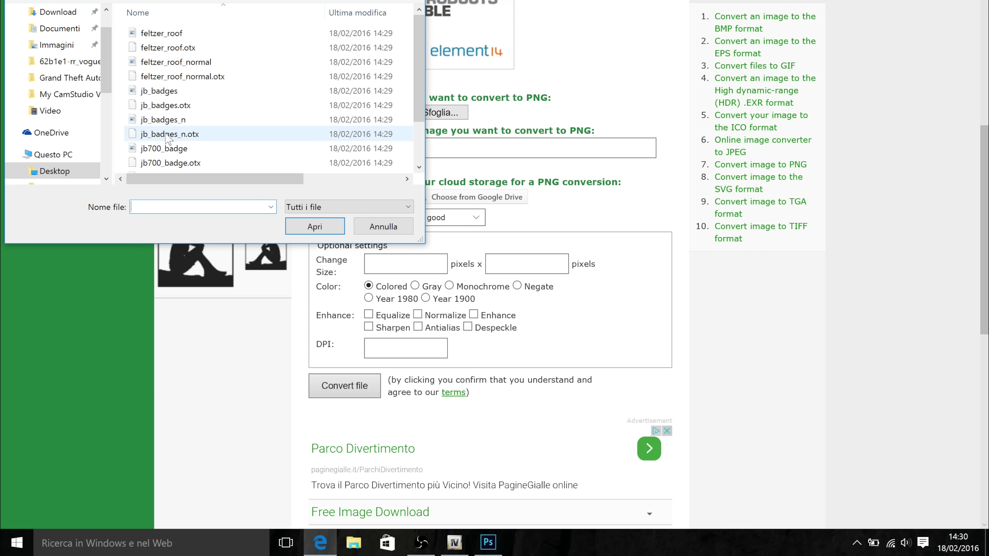
{"action": "left_click_drag", "start_coordinate": [419, 50], "coordinate": [419, 86]}
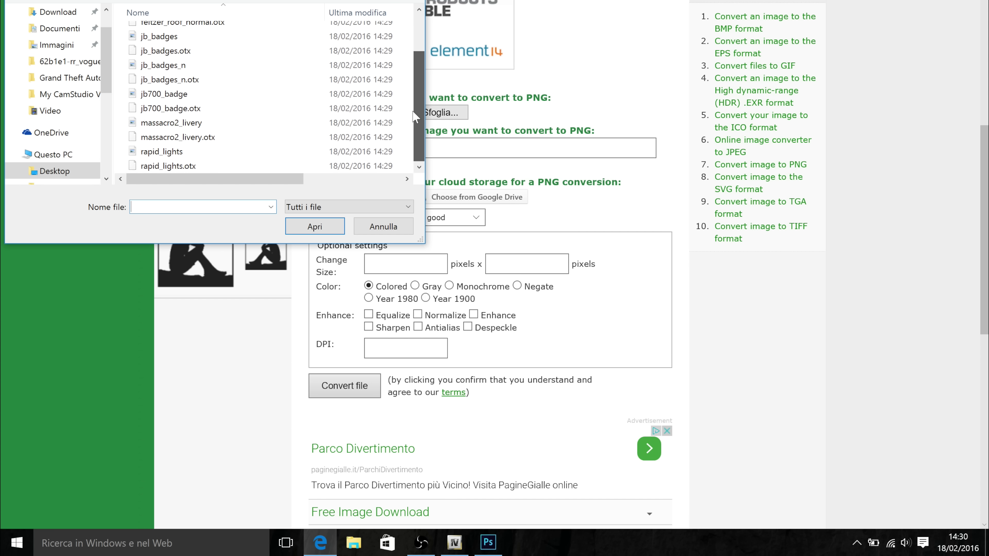
{"action": "left_click", "coordinate": [205, 123]}
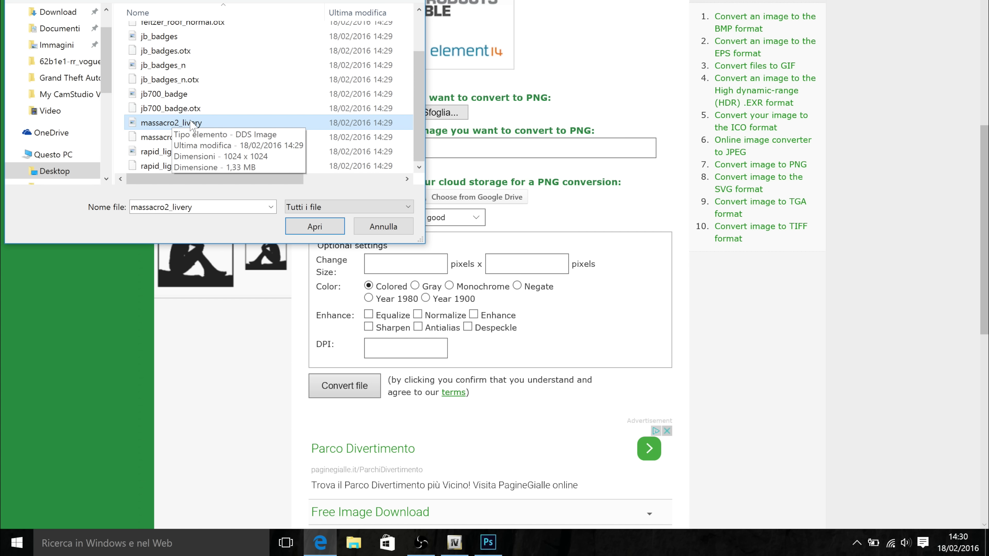
{"action": "left_click", "coordinate": [315, 227]}
Convert the livery image to PNG with Best quality and preview the downloaded massacro2_livery.png
{"action": "left_click", "coordinate": [476, 217]}
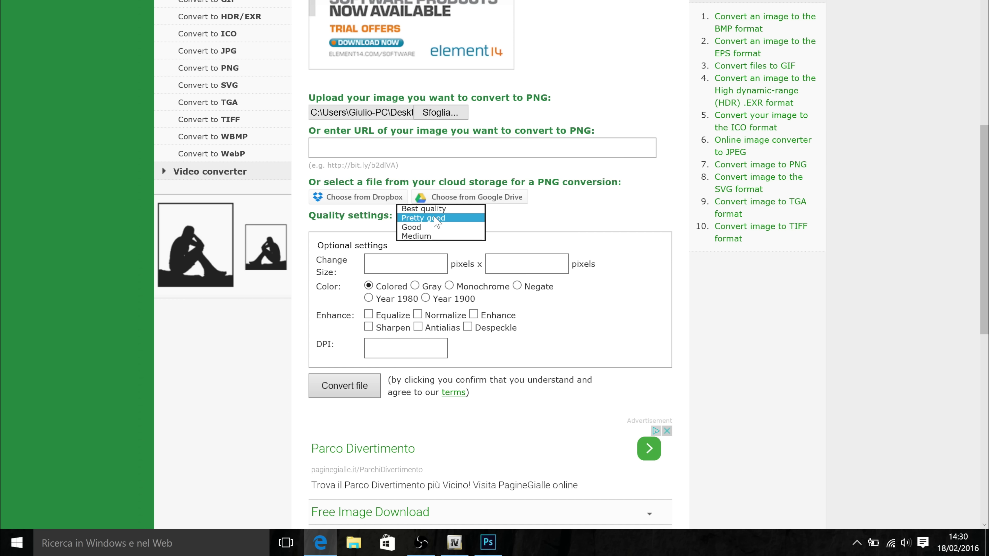
{"action": "left_click", "coordinate": [439, 211]}
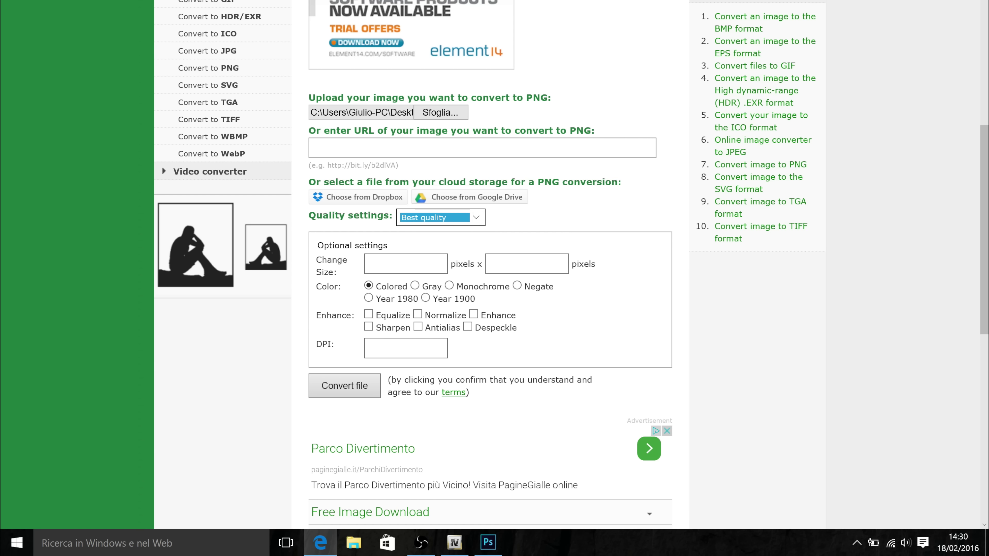
{"action": "left_click", "coordinate": [344, 385]}
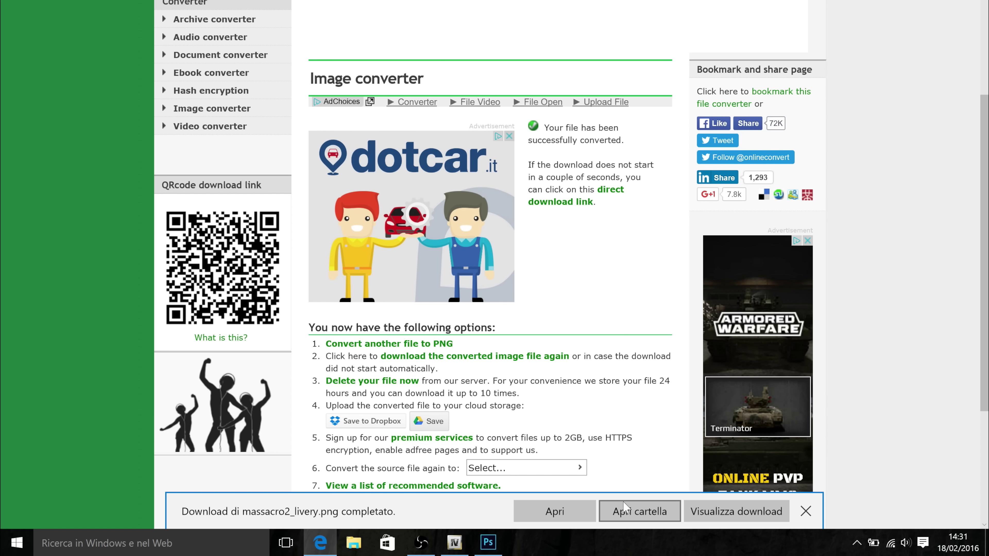
{"action": "left_click", "coordinate": [574, 517]}
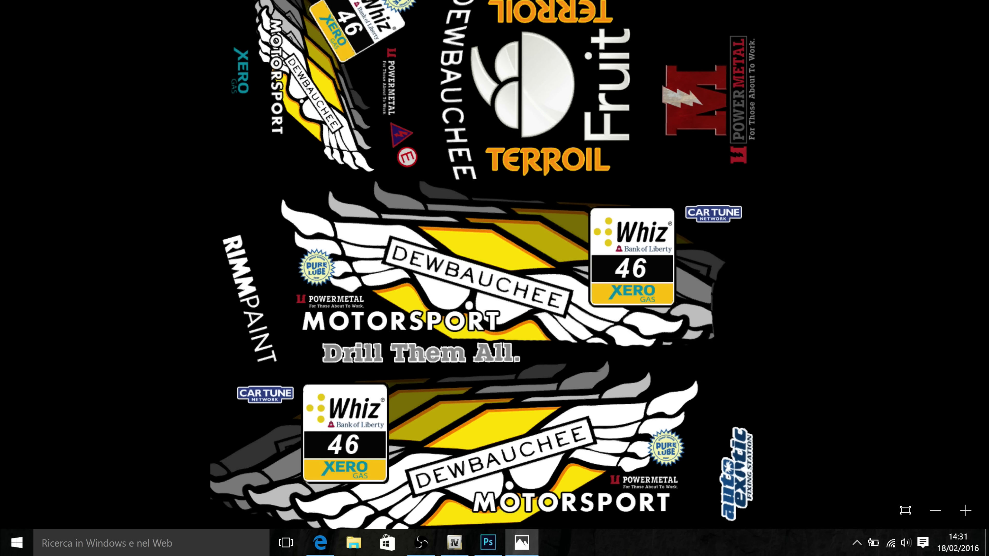
{"action": "key", "text": "alt+F4"}
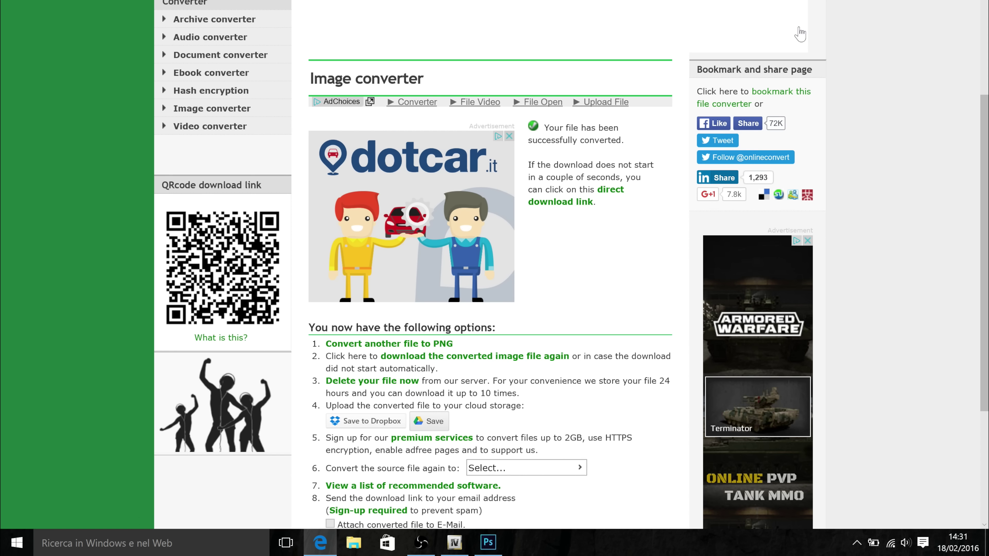
Switch to Photoshop and open massacro2_livery.png from the Download folder
{"action": "key", "text": "alt+Tab"}
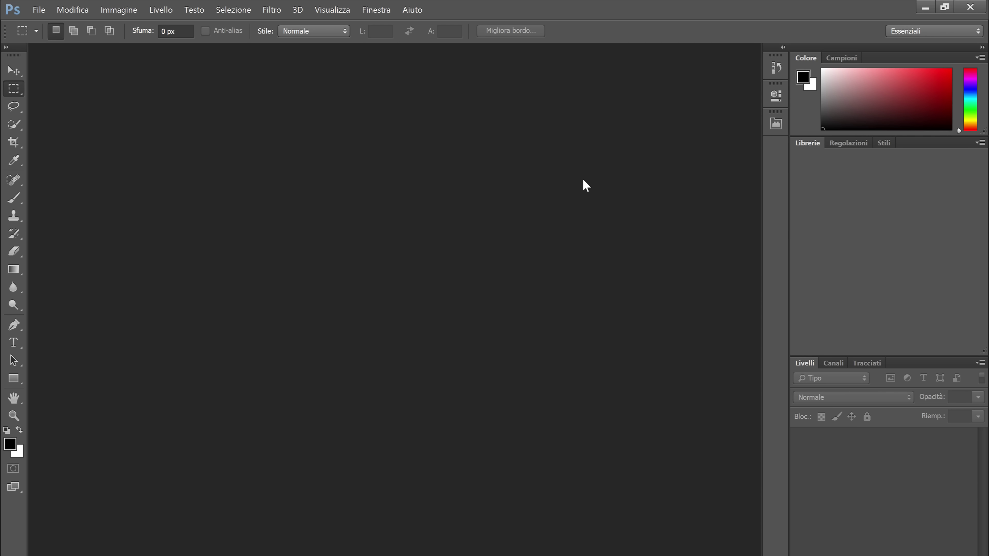
{"action": "left_click", "coordinate": [39, 11]}
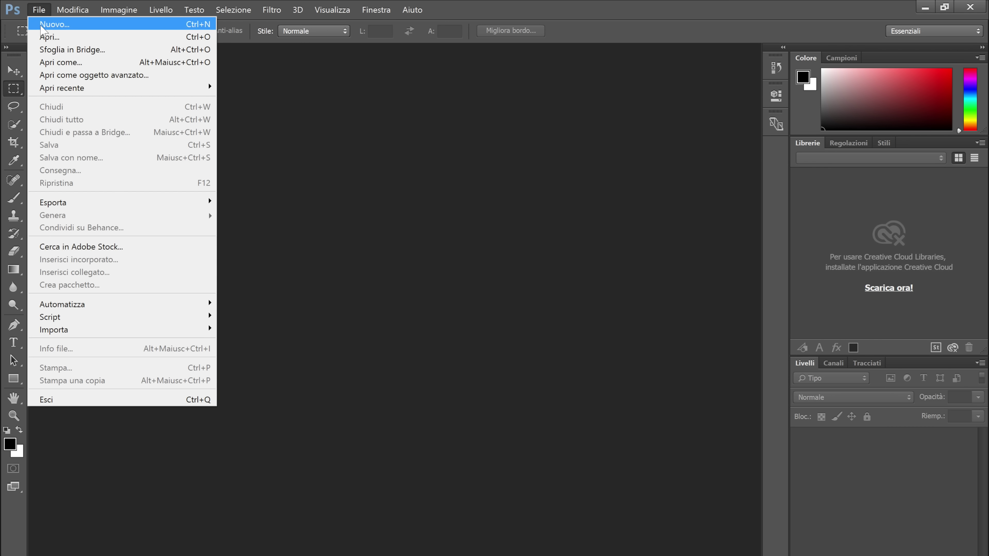
{"action": "left_click", "coordinate": [44, 35]}
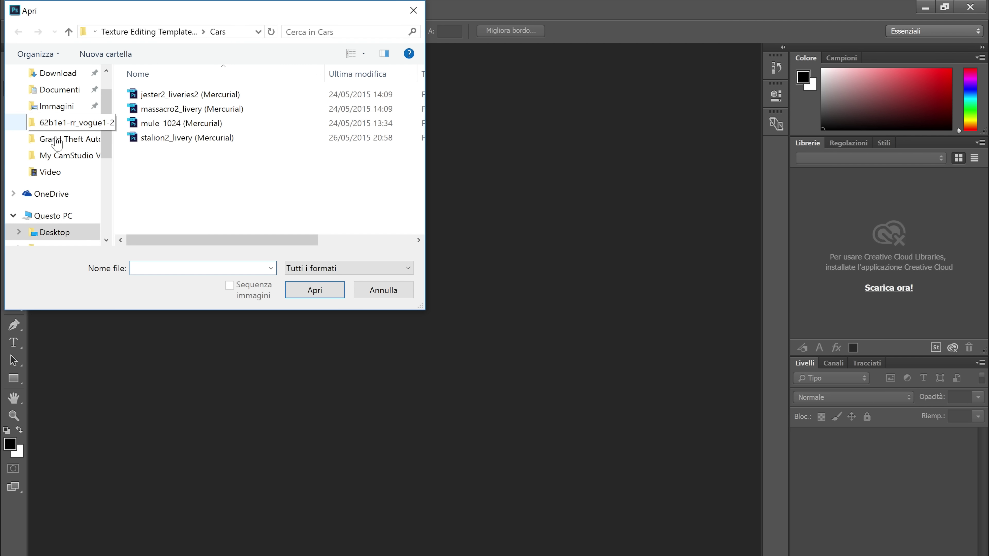
{"action": "left_click", "coordinate": [53, 75]}
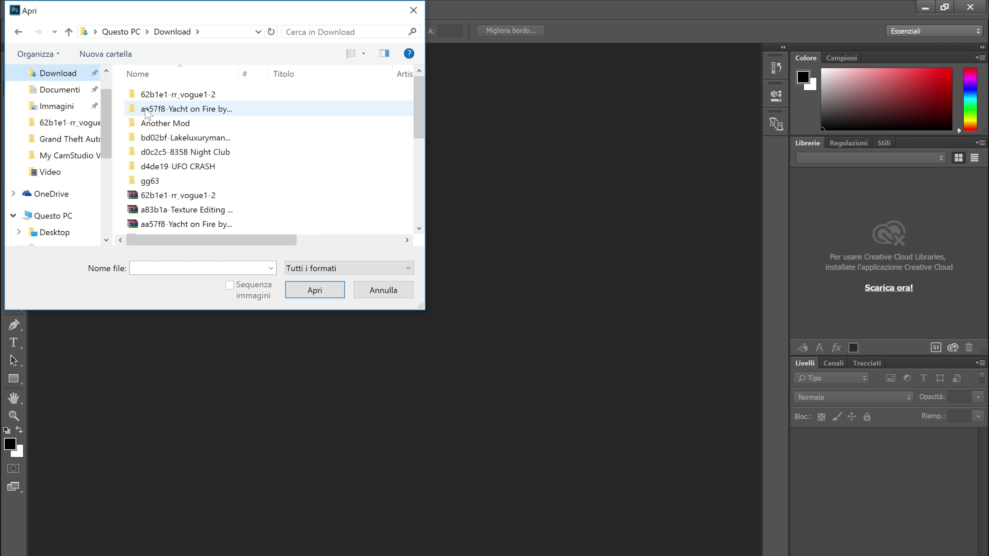
{"action": "scroll", "coordinate": [166, 171], "scroll_direction": "down", "scroll_amount": 4}
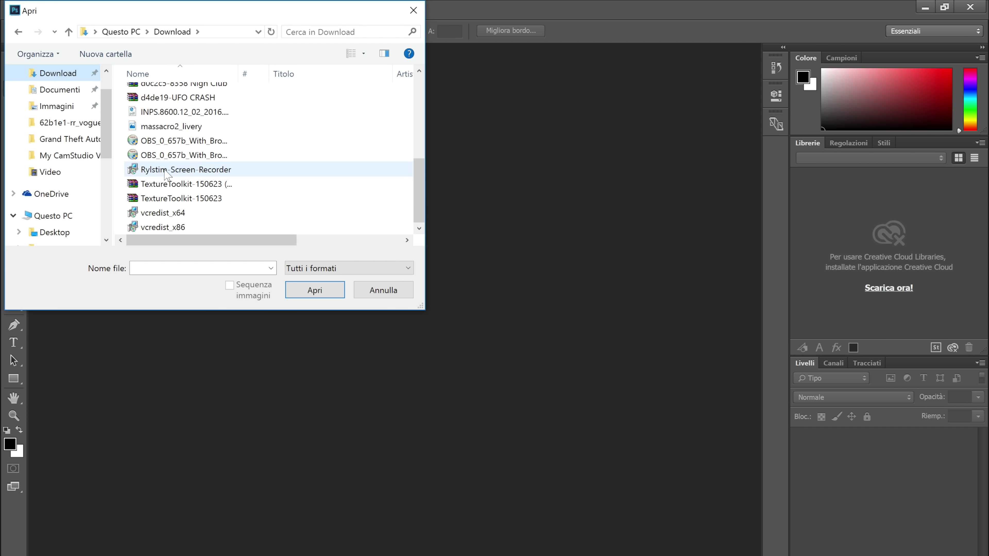
{"action": "left_click", "coordinate": [170, 128]}
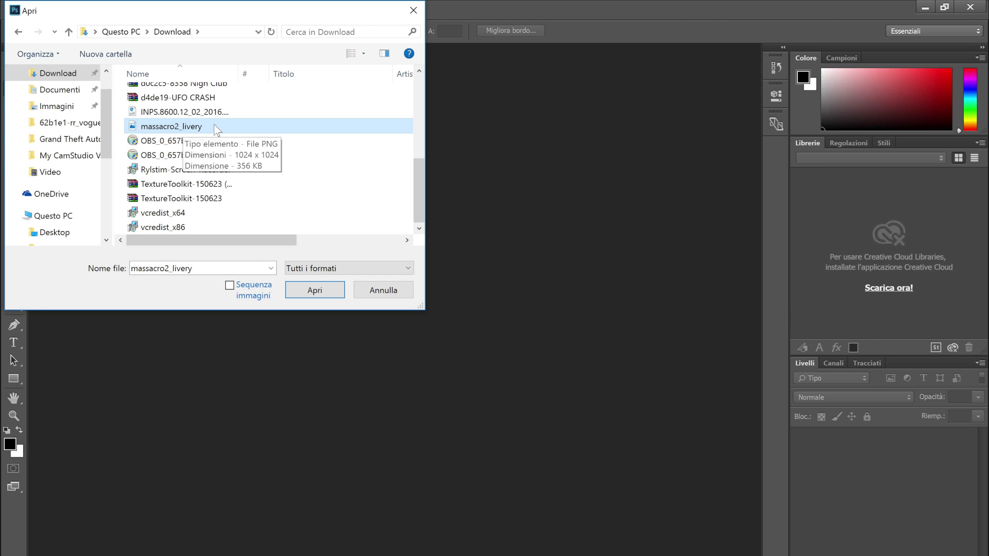
{"action": "left_click", "coordinate": [307, 290]}
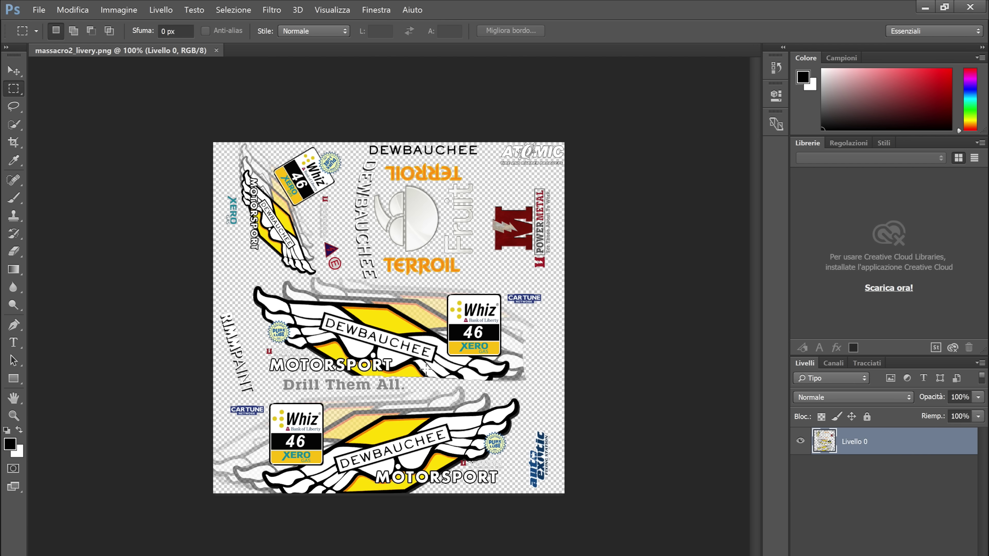
Place massacro2_livery (Mercurial) from the Desktop template pack's Cars folder as a linked layer and move it below Livello 0
{"action": "left_click", "coordinate": [39, 10]}
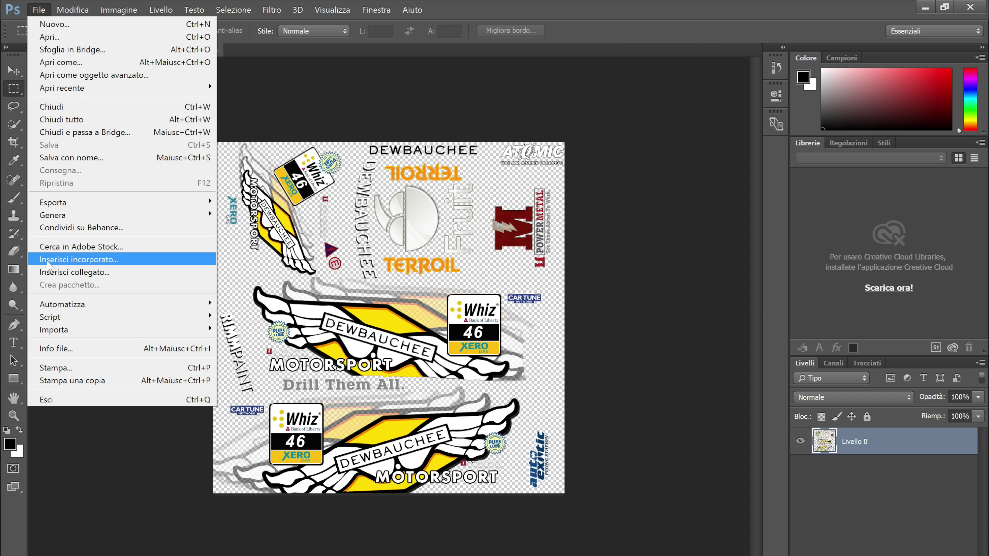
{"action": "left_click", "coordinate": [49, 273]}
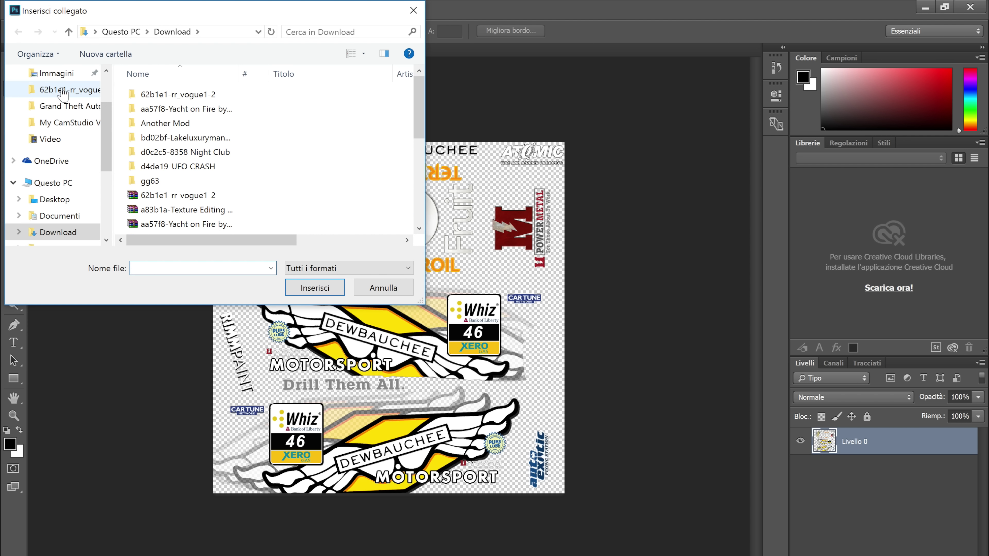
{"action": "scroll", "coordinate": [63, 93], "scroll_direction": "up", "scroll_amount": 2}
{"action": "left_click", "coordinate": [58, 95]}
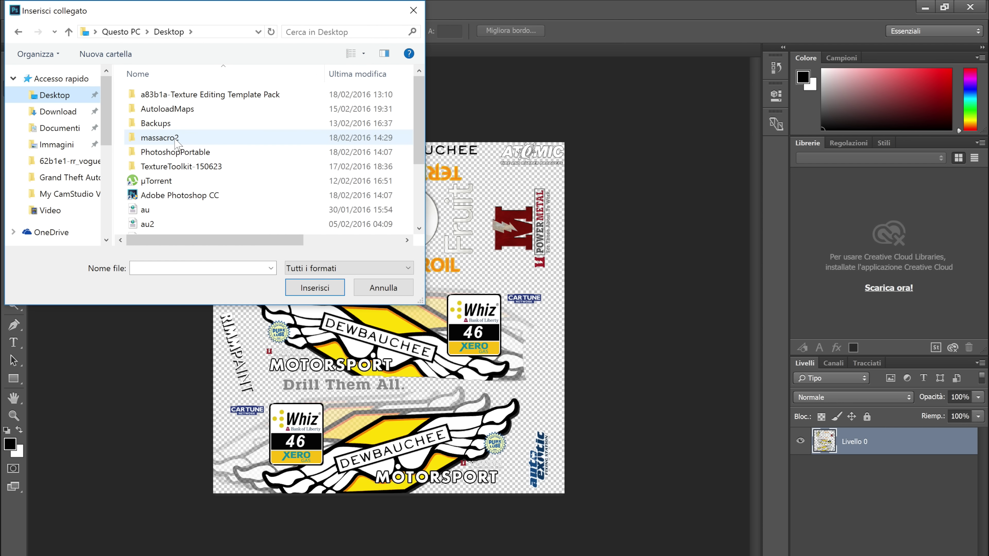
{"action": "double_click", "coordinate": [201, 95]}
{"action": "double_click", "coordinate": [193, 97]}
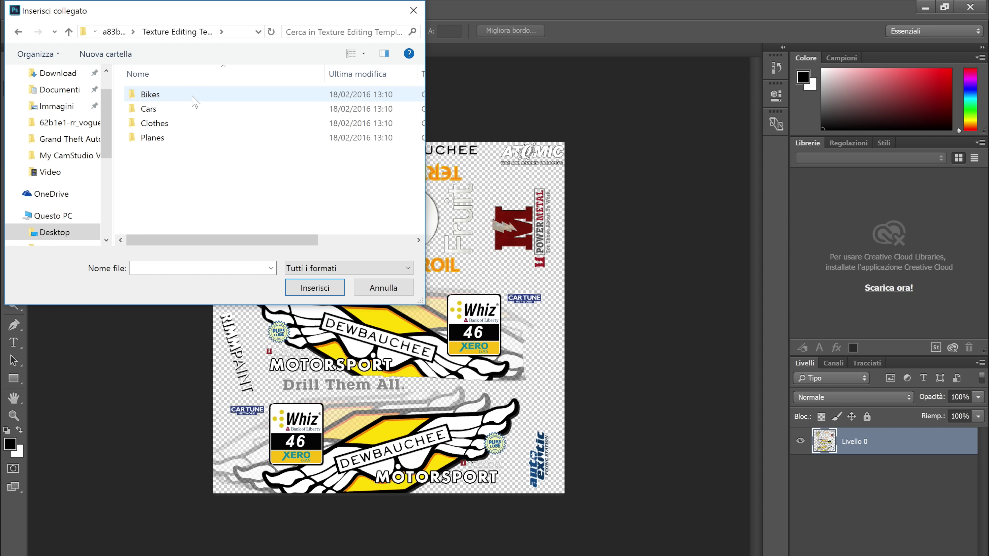
{"action": "double_click", "coordinate": [166, 109]}
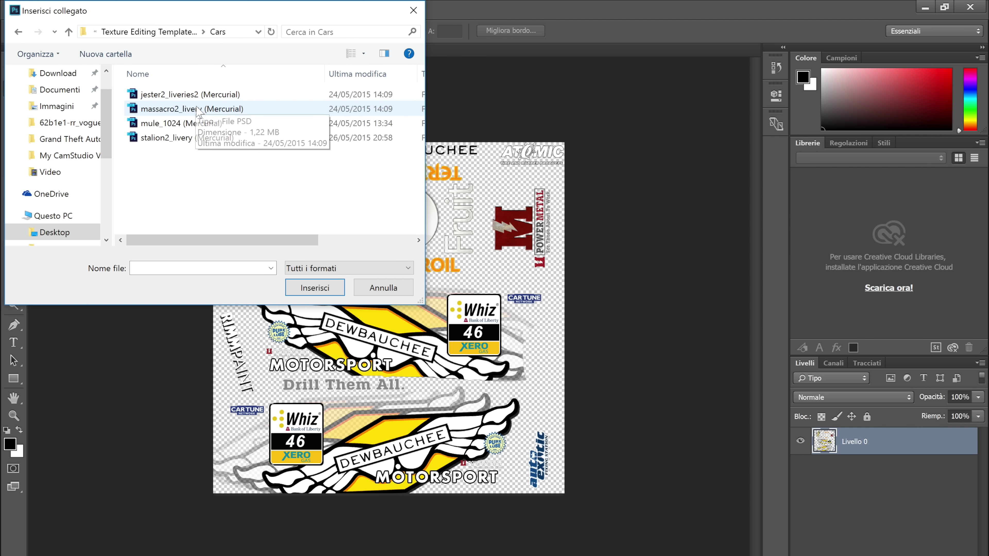
{"action": "left_click", "coordinate": [171, 111]}
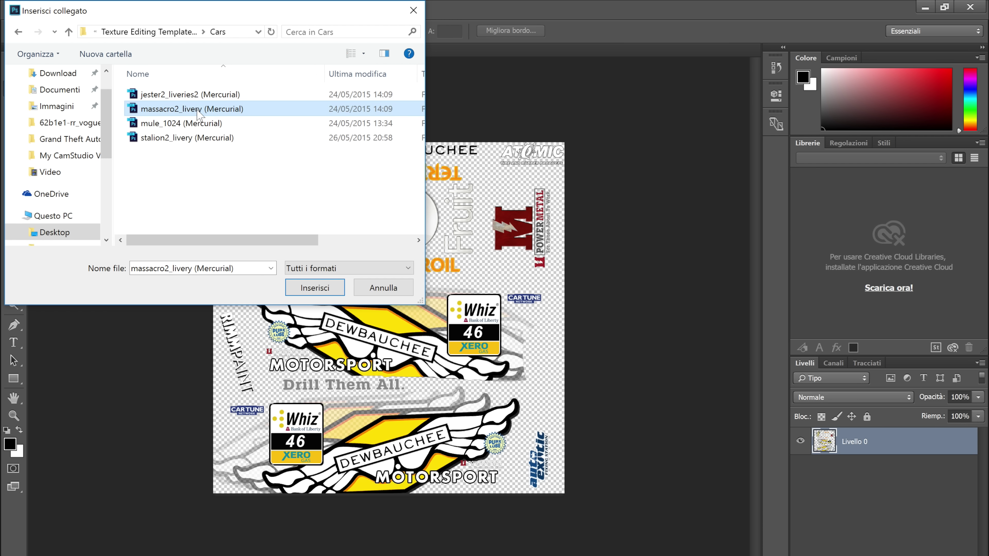
{"action": "left_click", "coordinate": [296, 289]}
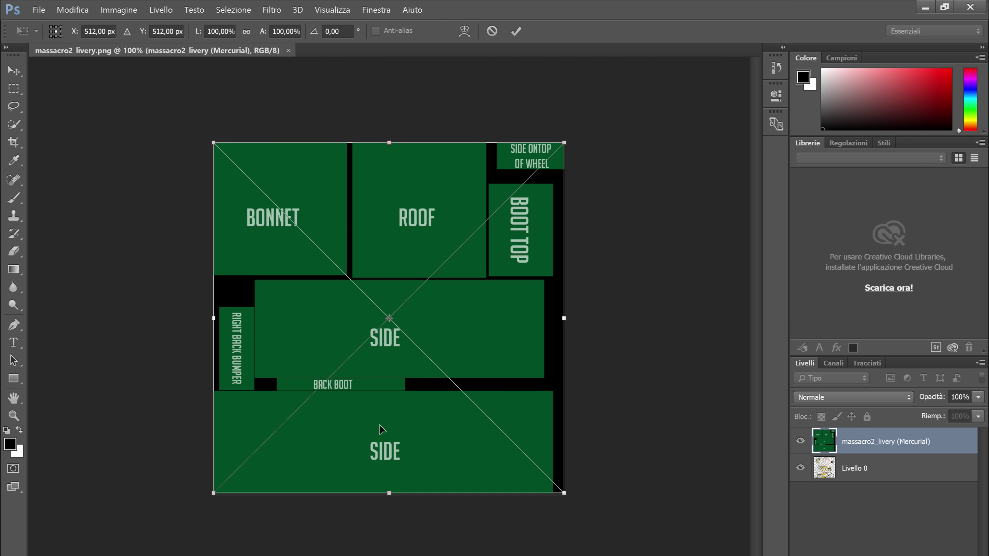
{"action": "left_click", "coordinate": [517, 31]}
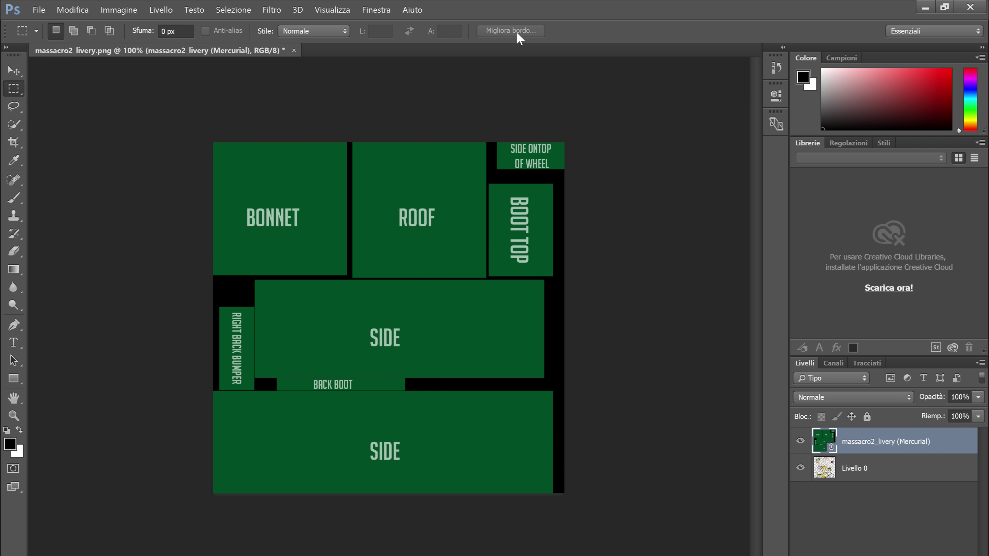
{"action": "left_click_drag", "start_coordinate": [855, 448], "coordinate": [854, 484]}
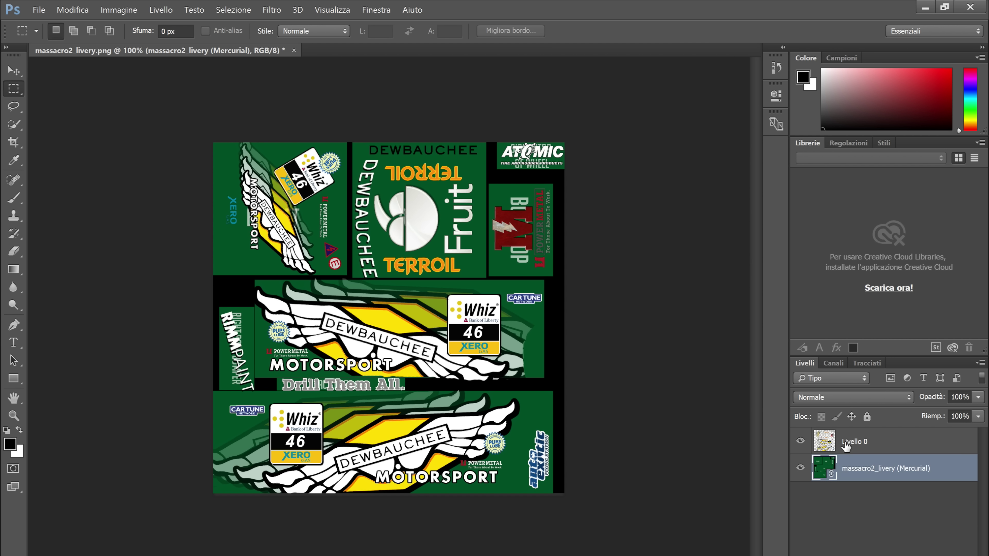
Compare the original livery artwork with the template's labelled areas by toggling the visibility of Livello 0
{"action": "left_click", "coordinate": [800, 442]}
{"action": "left_click", "coordinate": [801, 442]}
{"action": "left_click", "coordinate": [800, 442]}
{"action": "left_click", "coordinate": [800, 442]}
{"action": "left_click", "coordinate": [800, 442]}
{"action": "left_click", "coordinate": [800, 442]}
{"action": "left_click", "coordinate": [801, 442]}
{"action": "left_click", "coordinate": [800, 443]}
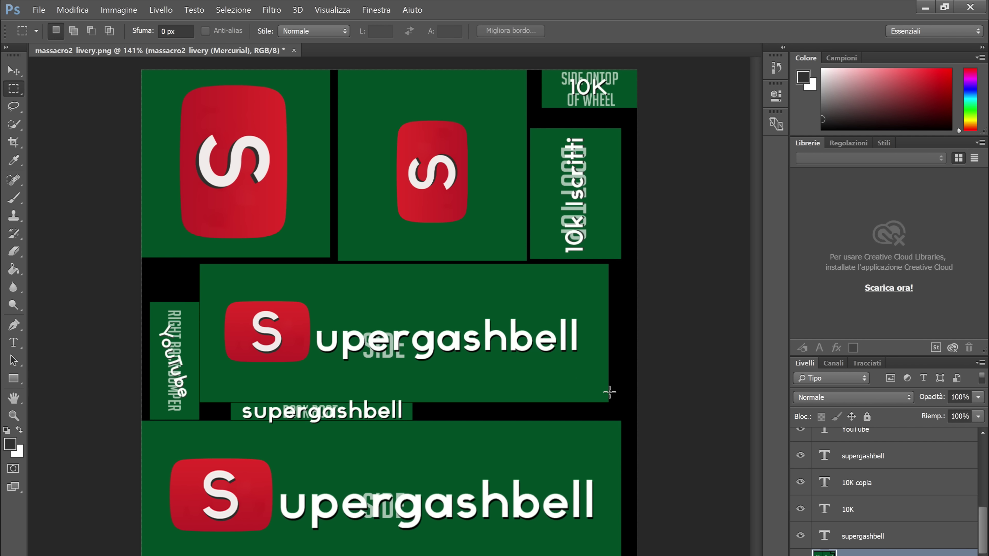
Move the massacro2_livery (Mercurial) template layer below Livello 1 and delete it from the custom livery document
{"action": "scroll", "coordinate": [876, 506], "scroll_direction": "down", "scroll_amount": 1}
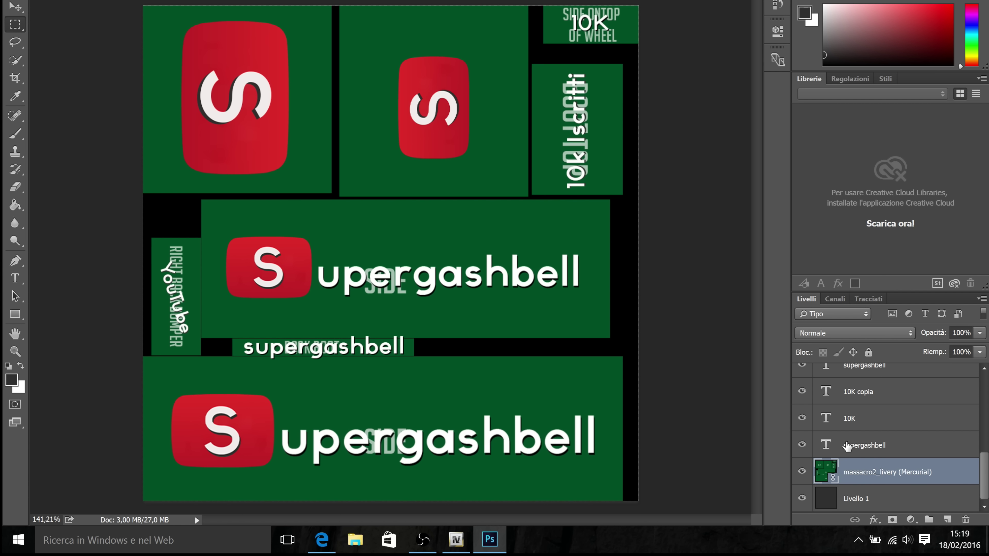
{"action": "left_click_drag", "start_coordinate": [863, 472], "coordinate": [854, 514]}
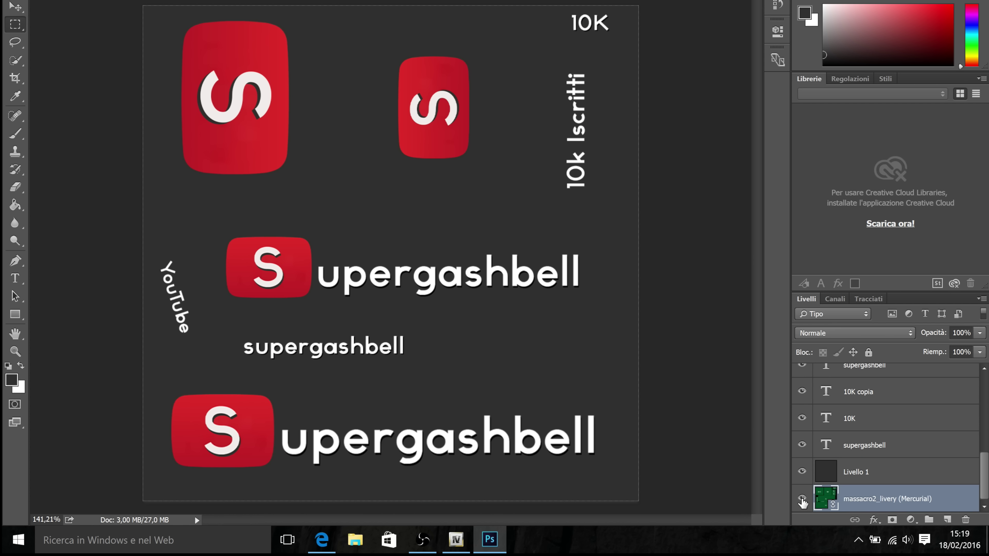
{"action": "left_click", "coordinate": [802, 499]}
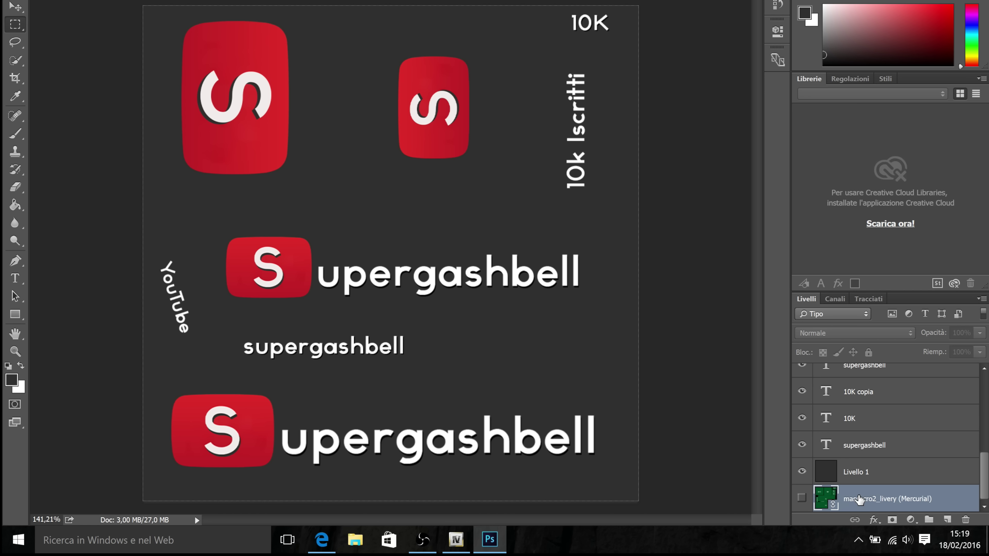
{"action": "key", "text": "Delete"}
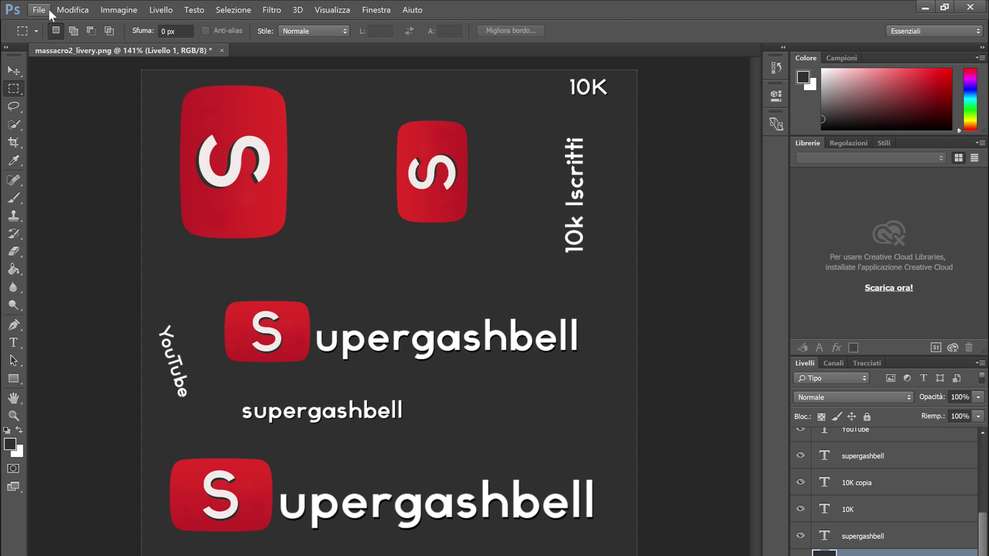
Save the custom livery to the Desktop as massacro2_livery in PNG format with Minimo/lento compression and no interlacing
{"action": "left_click", "coordinate": [35, 11]}
{"action": "left_click", "coordinate": [62, 161]}
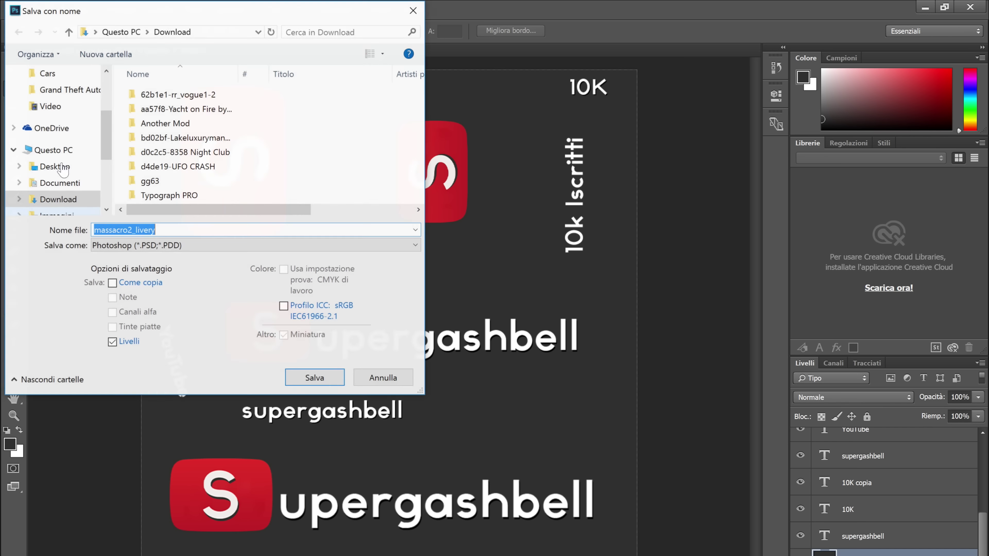
{"action": "left_click_drag", "start_coordinate": [109, 128], "coordinate": [109, 94]}
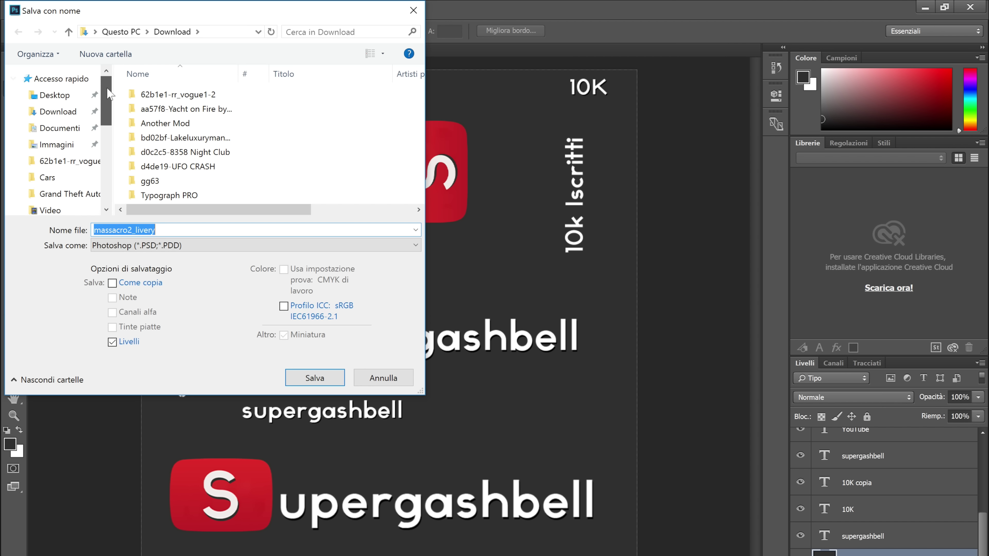
{"action": "left_click", "coordinate": [55, 95]}
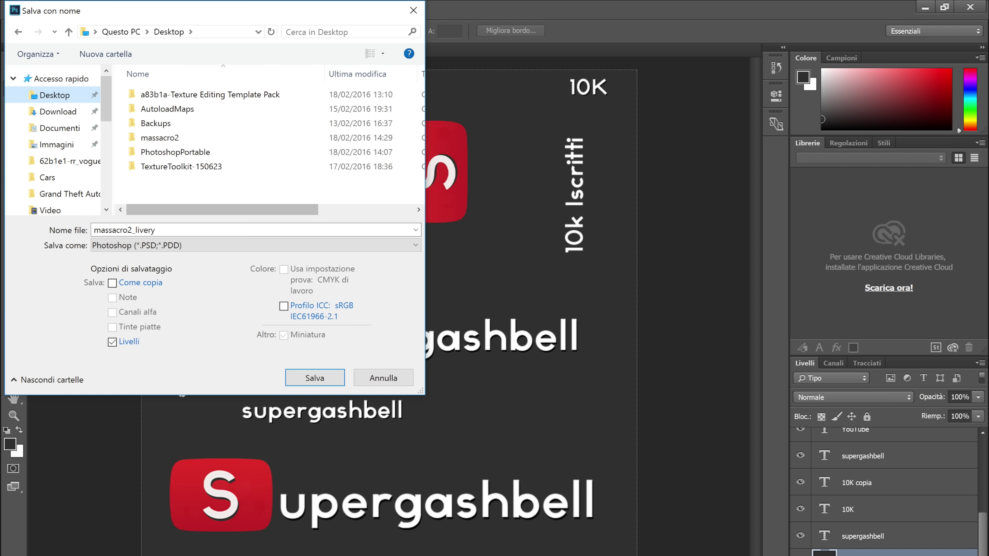
{"action": "left_click", "coordinate": [158, 246]}
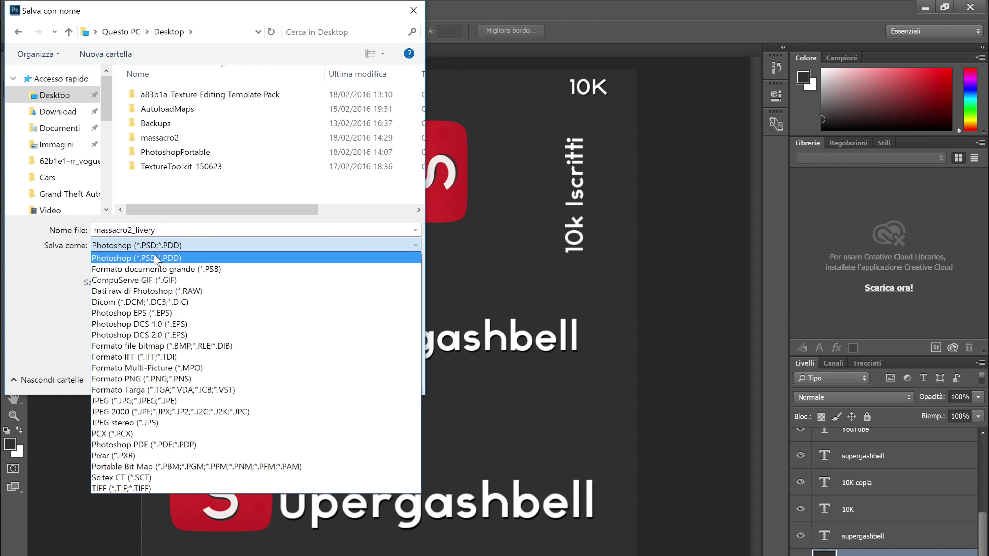
{"action": "left_click", "coordinate": [143, 380]}
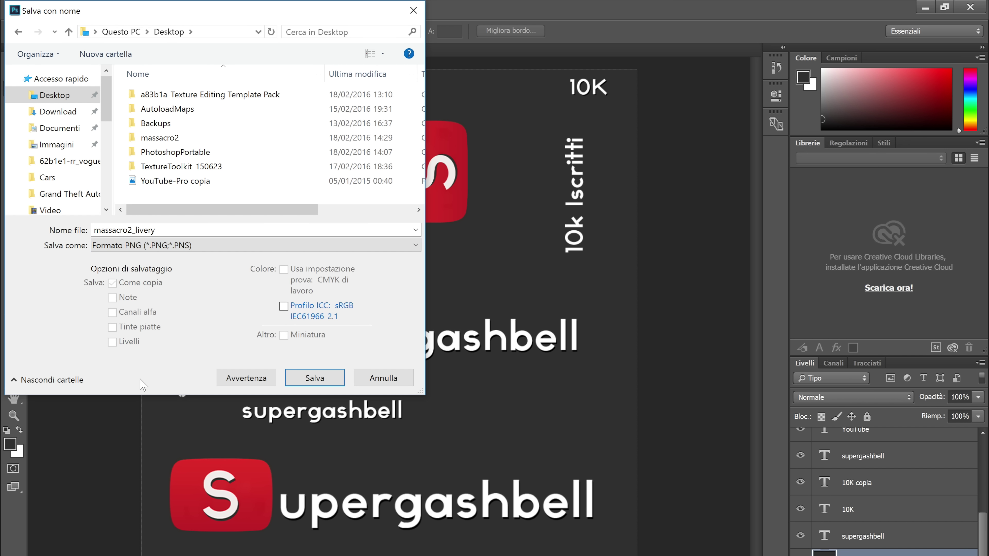
{"action": "left_click", "coordinate": [303, 377]}
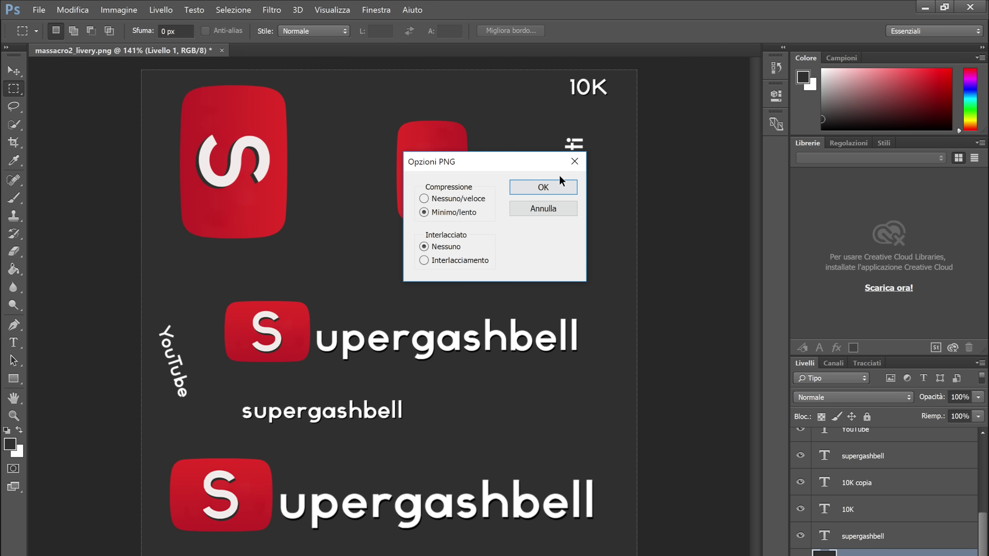
{"action": "left_click", "coordinate": [559, 187]}
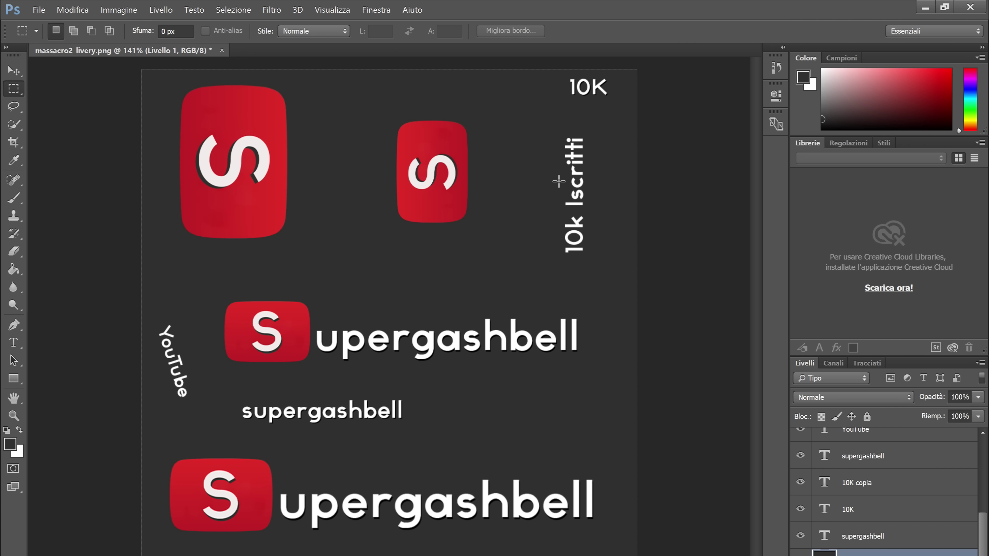
Minimise Photoshop and preview the saved massacro2_livery PNG from the Desktop
{"action": "left_click", "coordinate": [926, 7]}
{"action": "left_click_drag", "start_coordinate": [26, 24], "coordinate": [190, 327]}
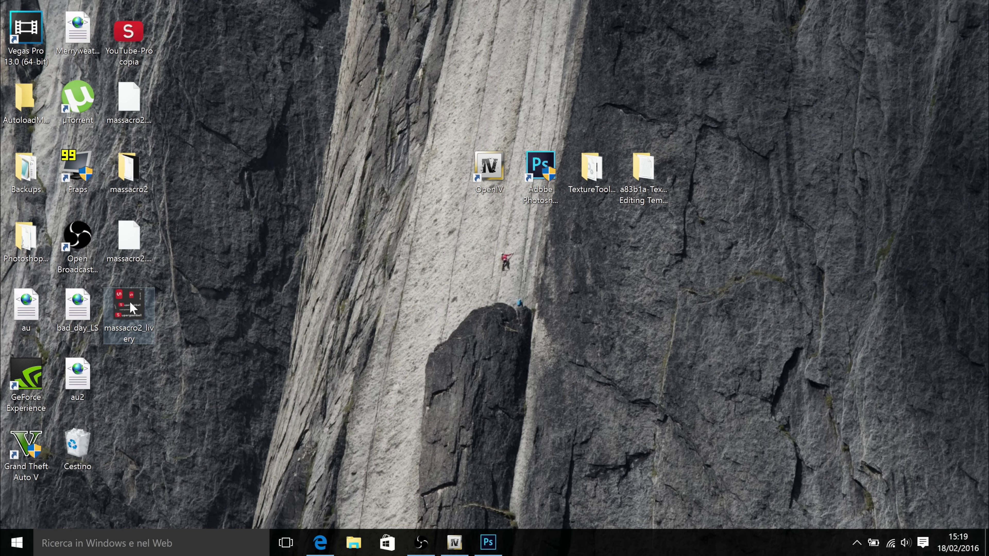
{"action": "double_click", "coordinate": [130, 328]}
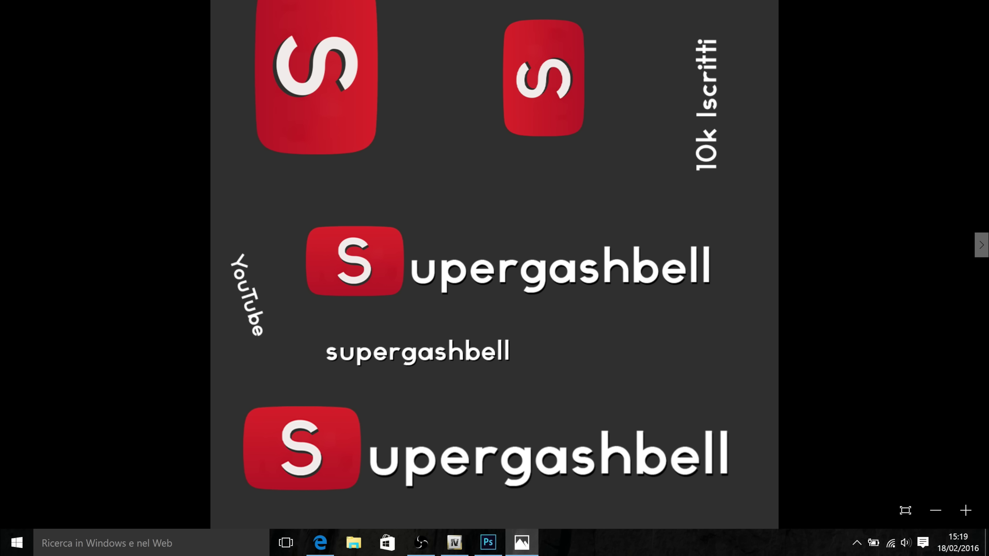
{"action": "key", "text": "alt+F4"}
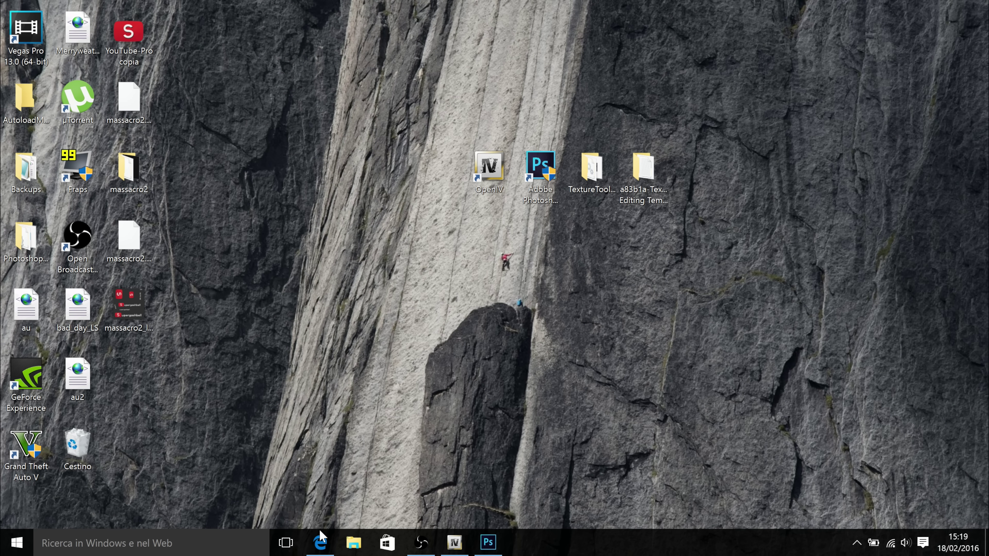
Switch to Edge and open the Free Online Converter page for converting images to DDS, reviewing its conversion settings
{"action": "left_click", "coordinate": [320, 541]}
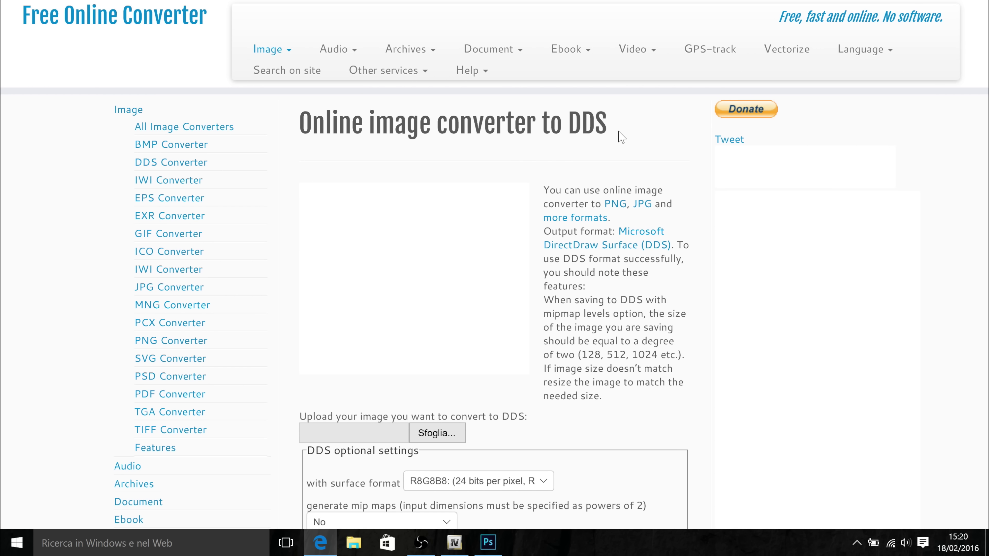
{"action": "scroll", "coordinate": [545, 158], "scroll_direction": "down", "scroll_amount": 5}
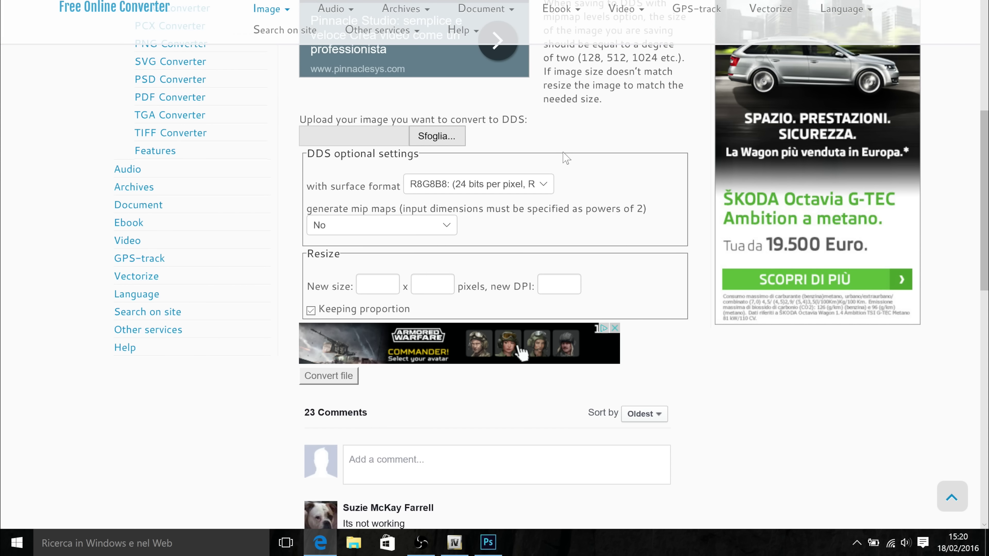
{"action": "scroll", "coordinate": [545, 158], "scroll_direction": "up", "scroll_amount": 5}
{"action": "left_click_drag", "start_coordinate": [542, 155], "coordinate": [606, 156]}
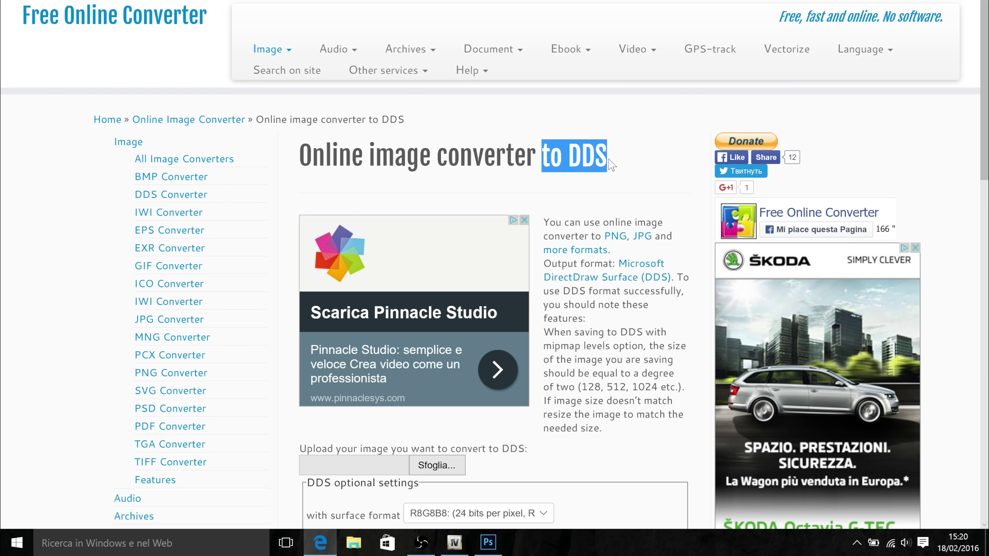
{"action": "left_click", "coordinate": [611, 167]}
{"action": "scroll", "coordinate": [614, 172], "scroll_direction": "down", "scroll_amount": 7}
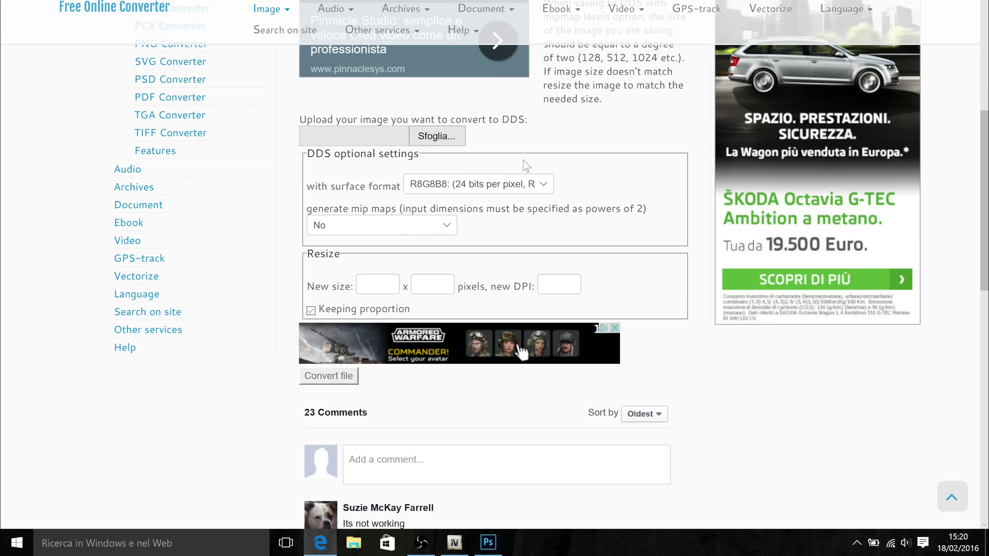
Convert the massacro2_livery PNG from the Desktop to DDS and move the downloaded DDS file to the Desktop
{"action": "left_click", "coordinate": [436, 139]}
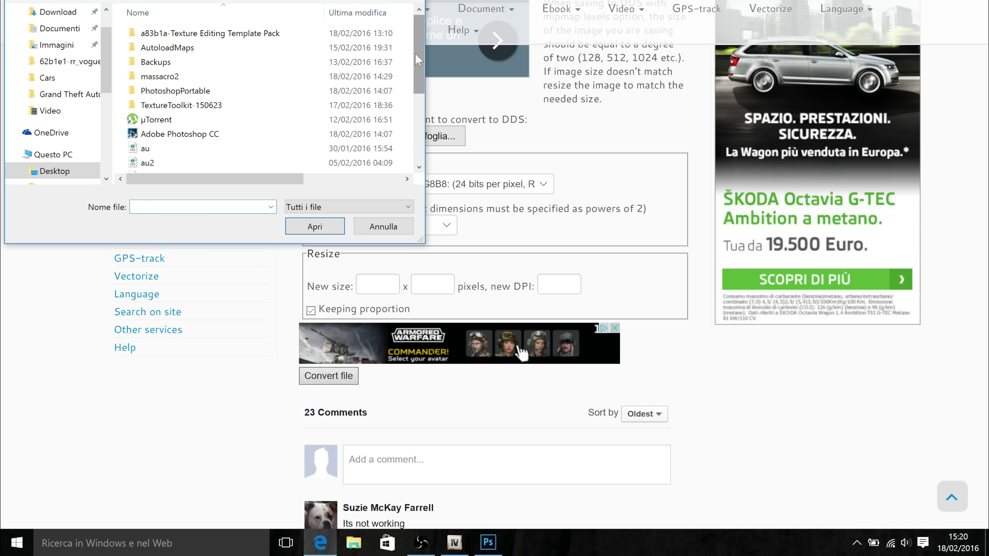
{"action": "left_click_drag", "start_coordinate": [420, 68], "coordinate": [421, 134]}
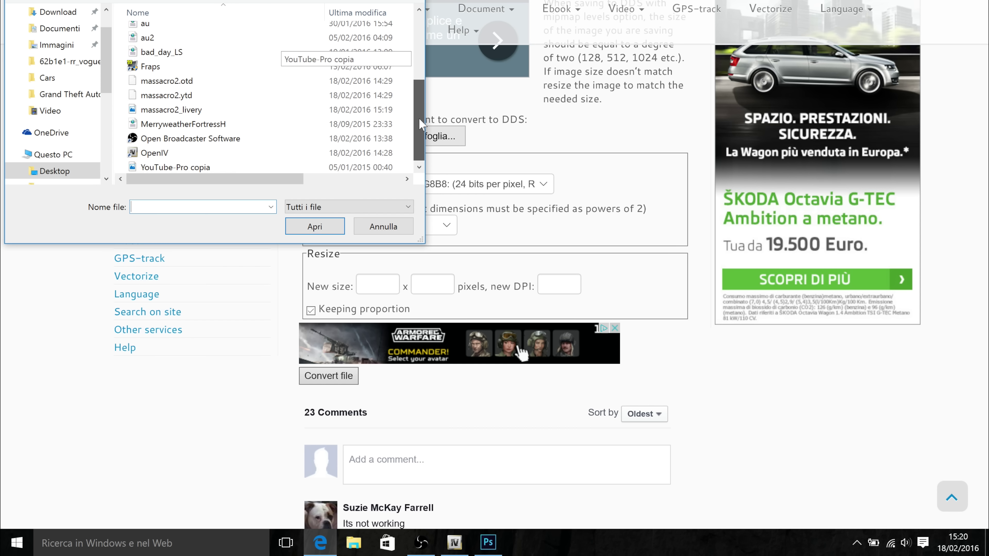
{"action": "left_click", "coordinate": [256, 113]}
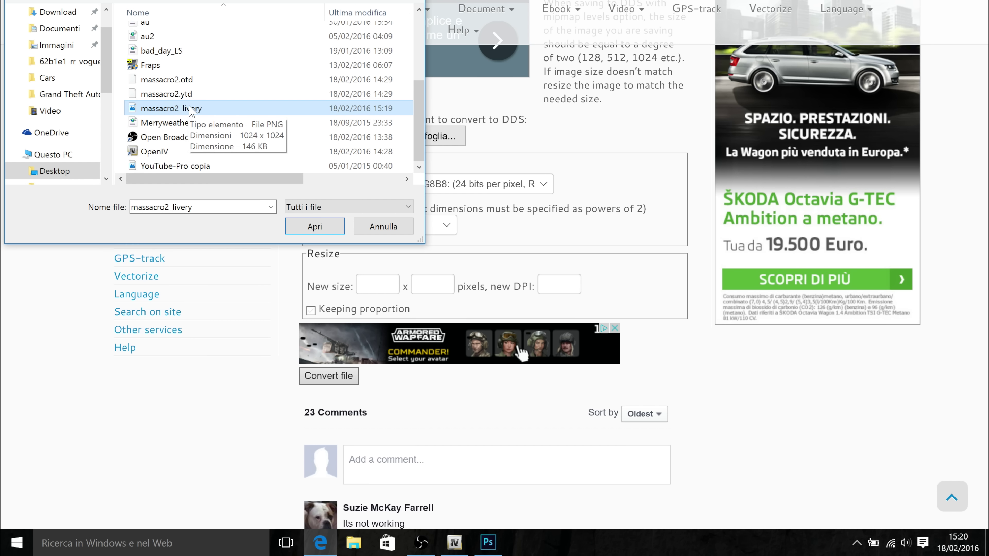
{"action": "left_click", "coordinate": [314, 227]}
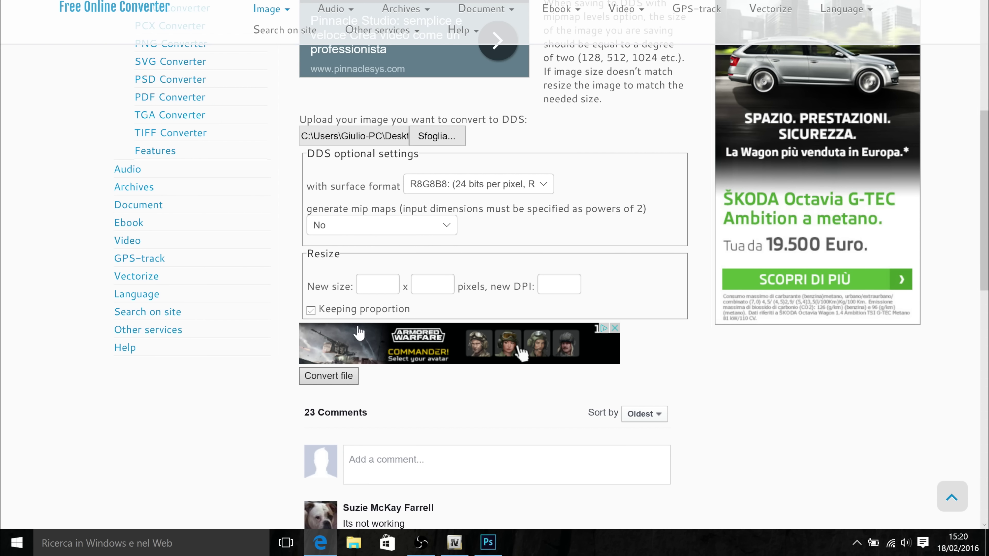
{"action": "left_click", "coordinate": [328, 376]}
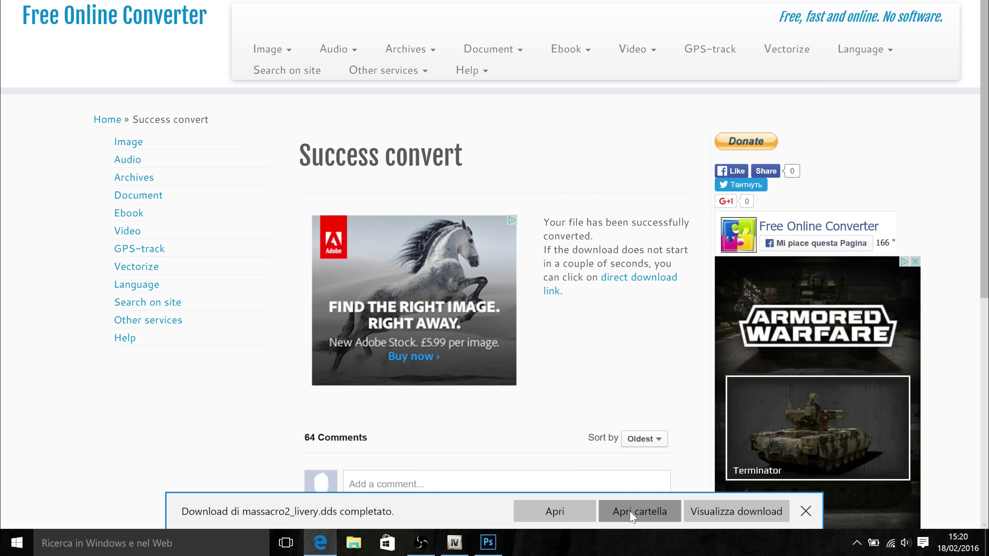
{"action": "left_click", "coordinate": [631, 512]}
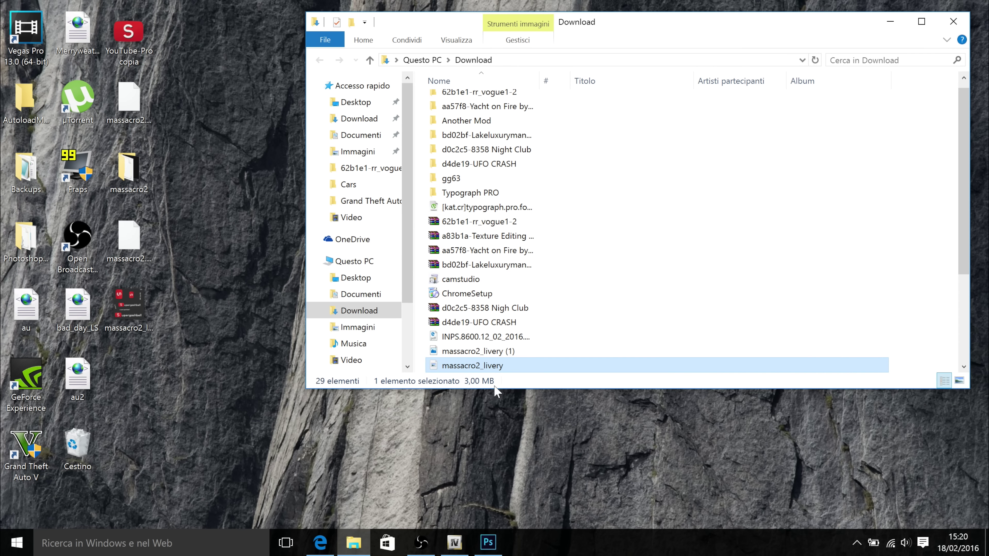
{"action": "left_click_drag", "start_coordinate": [490, 370], "coordinate": [123, 374]}
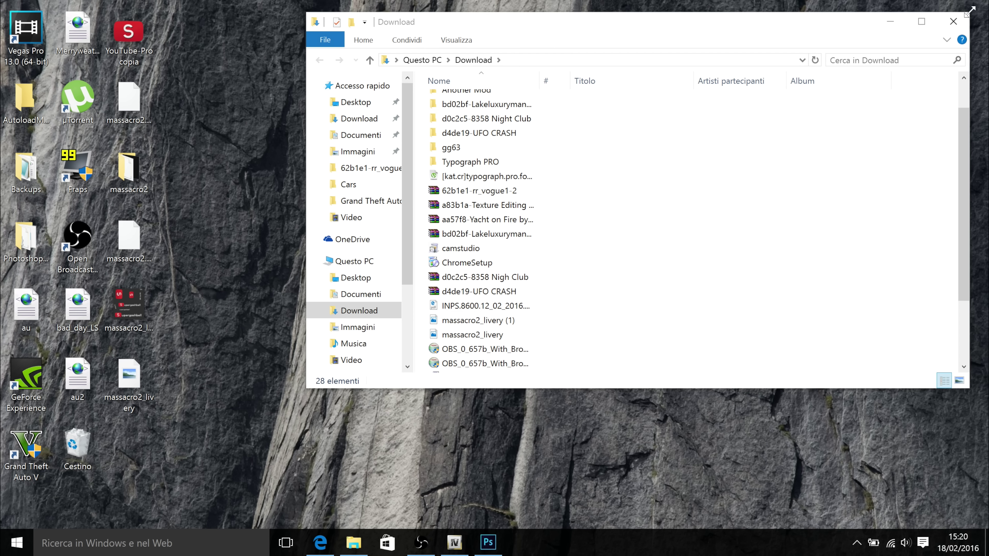
Close the Download folder and launch TextureTool from the TextureToolkit-150623 folder on the Desktop, minimising the folder window
{"action": "left_click", "coordinate": [960, 24]}
{"action": "left_click", "coordinate": [135, 374]}
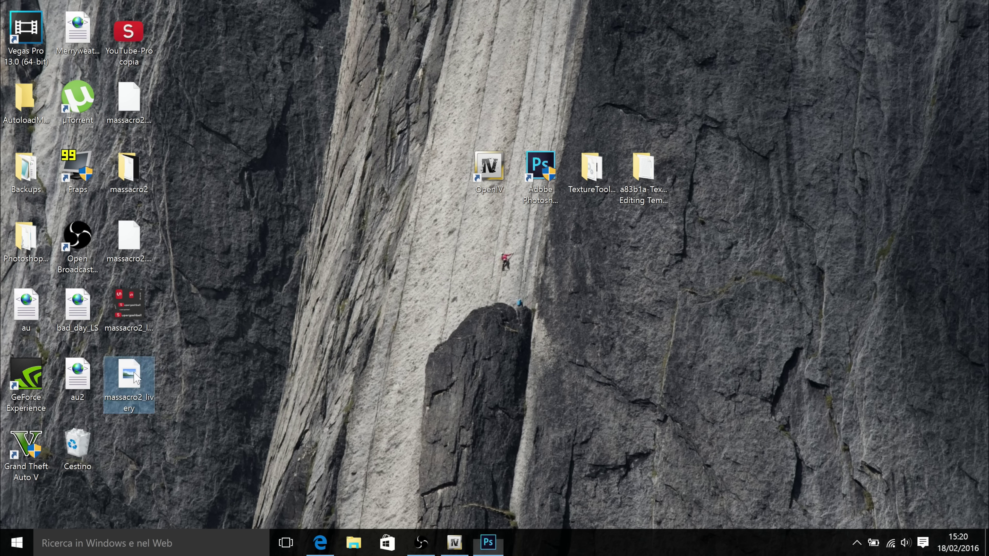
{"action": "left_click", "coordinate": [532, 348]}
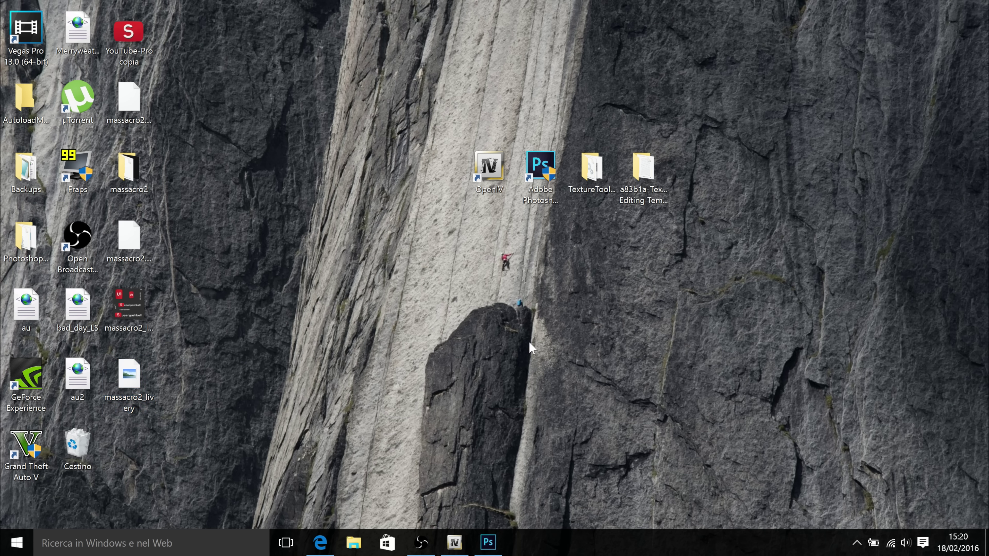
{"action": "double_click", "coordinate": [591, 167]}
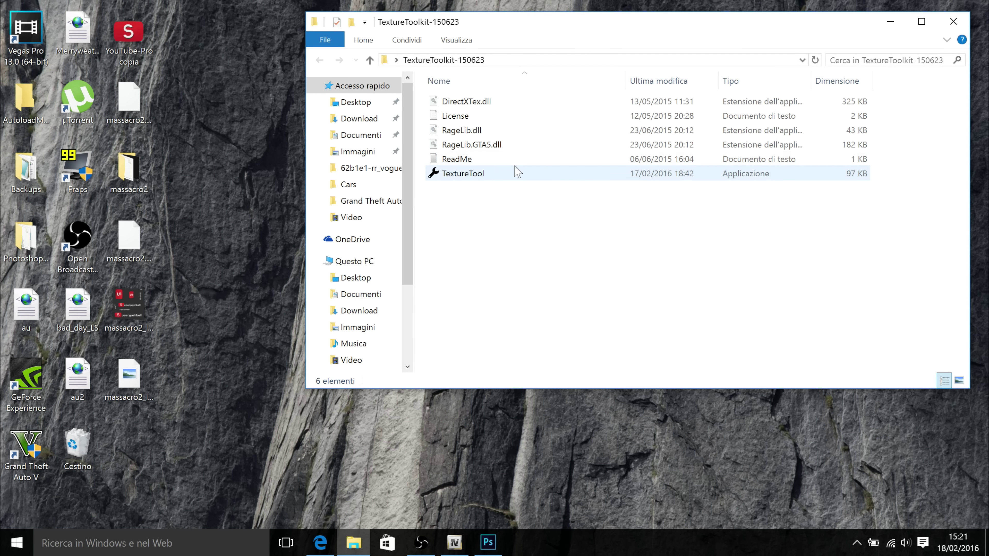
{"action": "double_click", "coordinate": [499, 174]}
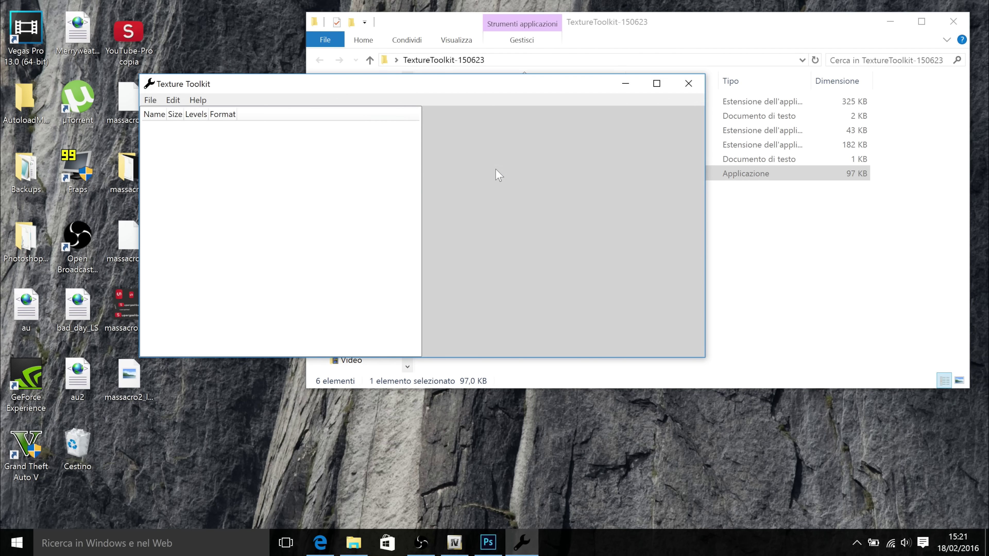
{"action": "left_click", "coordinate": [886, 22]}
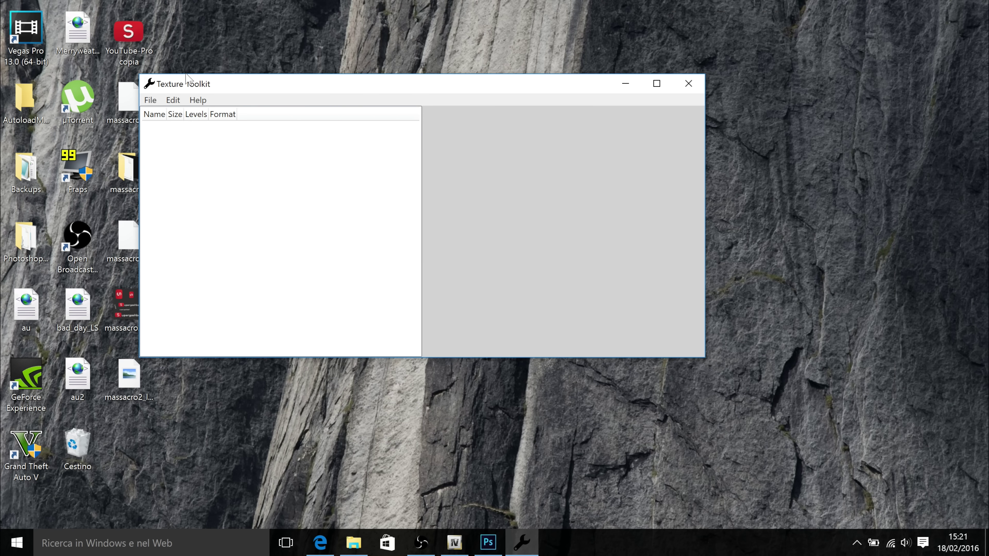
Load the massacro2.ytd texture dictionary from the Desktop into Texture Toolkit
{"action": "left_click", "coordinate": [150, 101]}
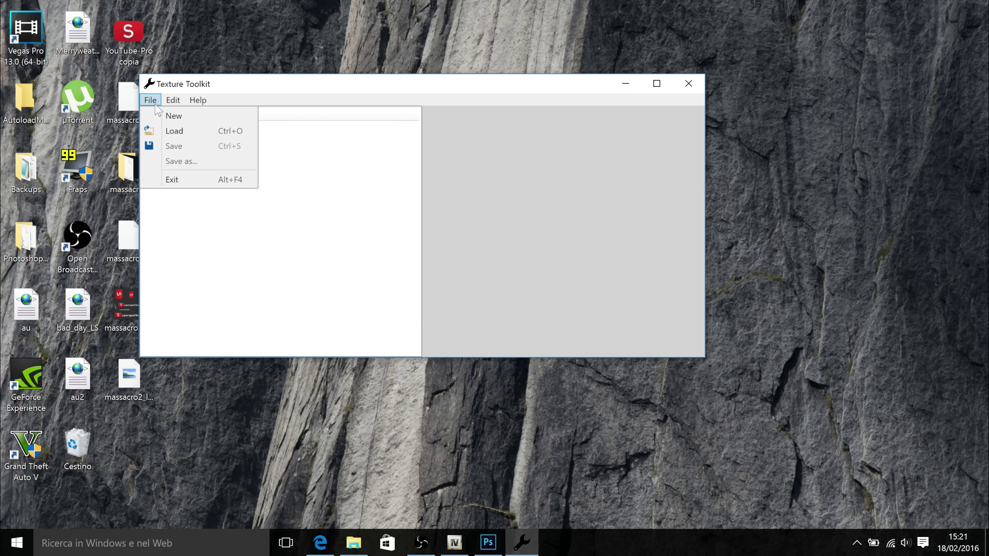
{"action": "left_click", "coordinate": [163, 131]}
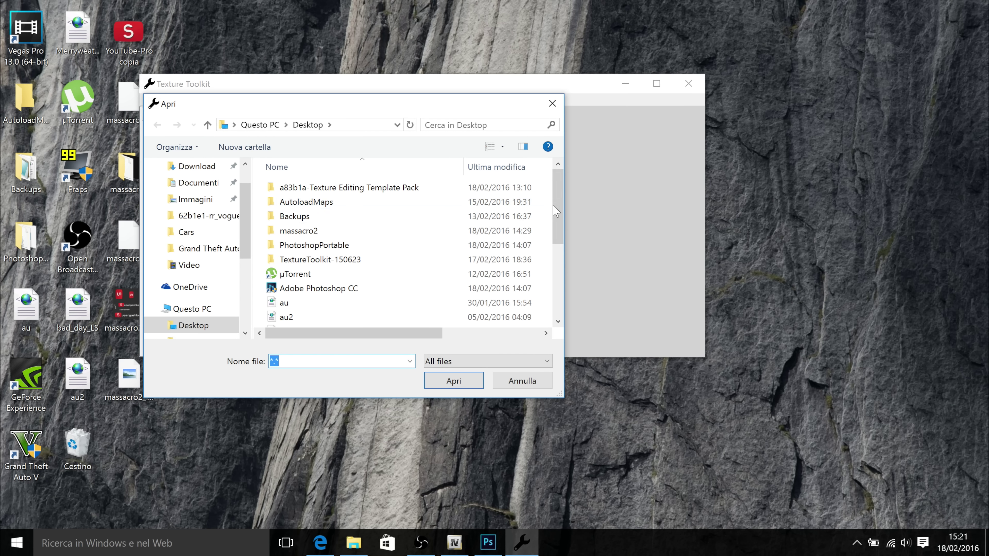
{"action": "left_click_drag", "start_coordinate": [559, 211], "coordinate": [559, 279]}
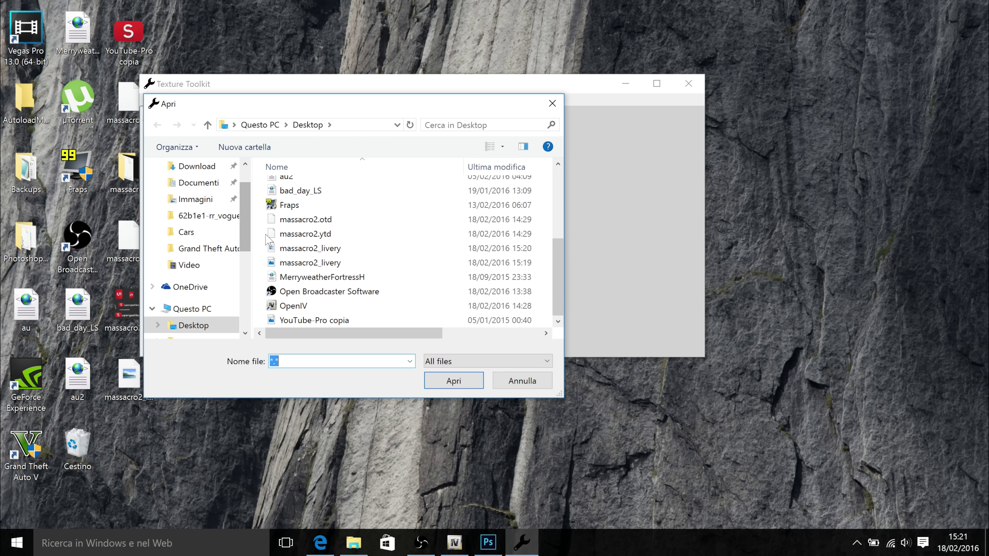
{"action": "left_click", "coordinate": [291, 234]}
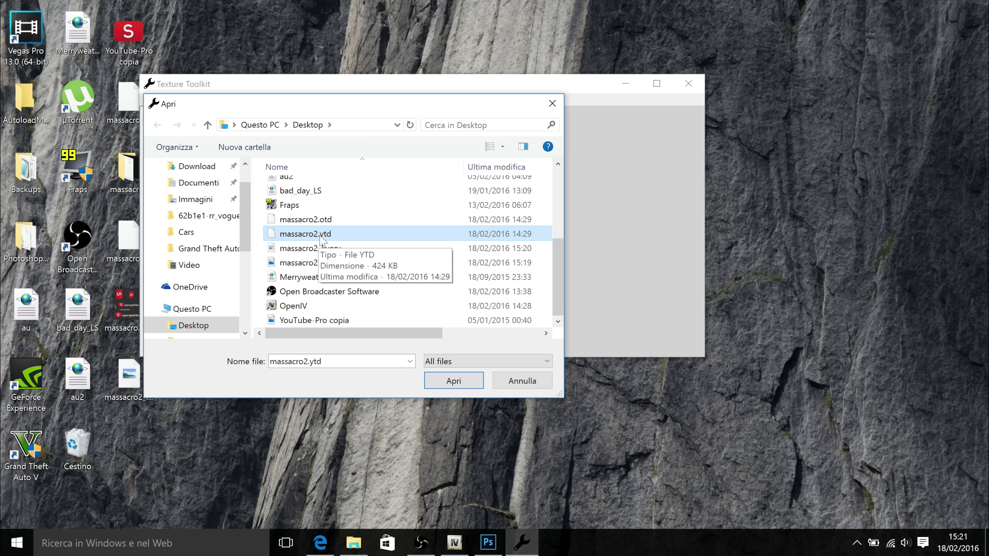
{"action": "left_click", "coordinate": [453, 380]}
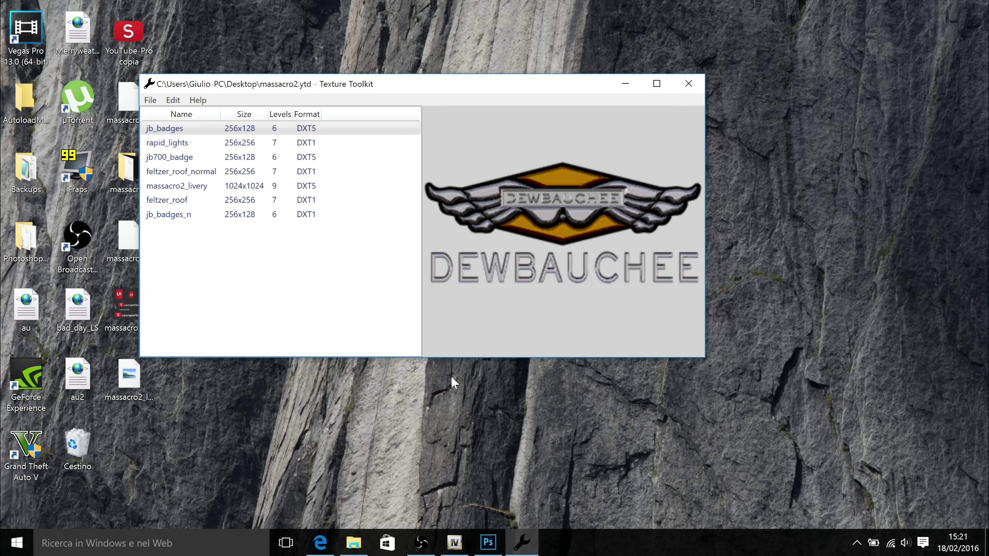
Import the massacro2_livery DDS file from the Desktop into the dictionary and preview the replaced massacro2_livery texture
{"action": "left_click", "coordinate": [173, 100]}
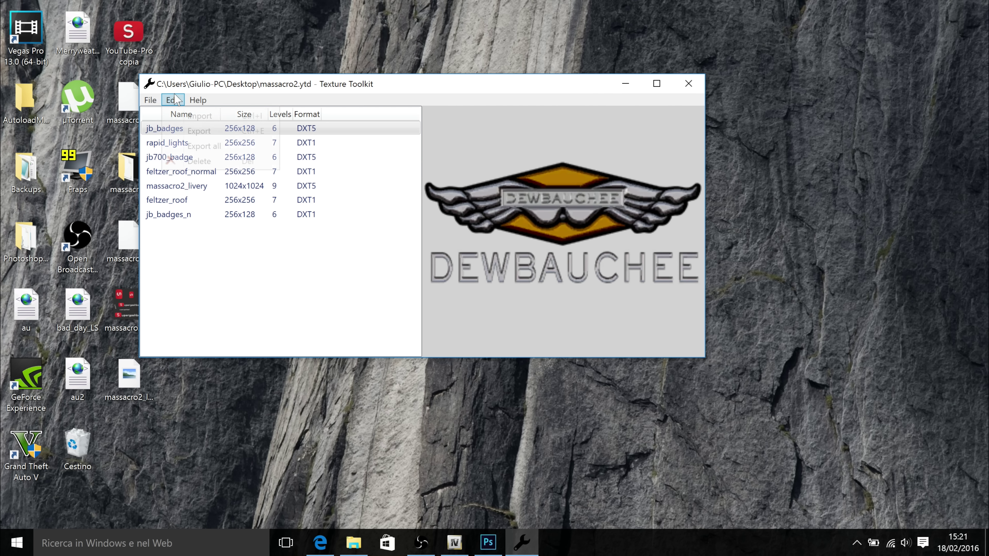
{"action": "left_click", "coordinate": [199, 116]}
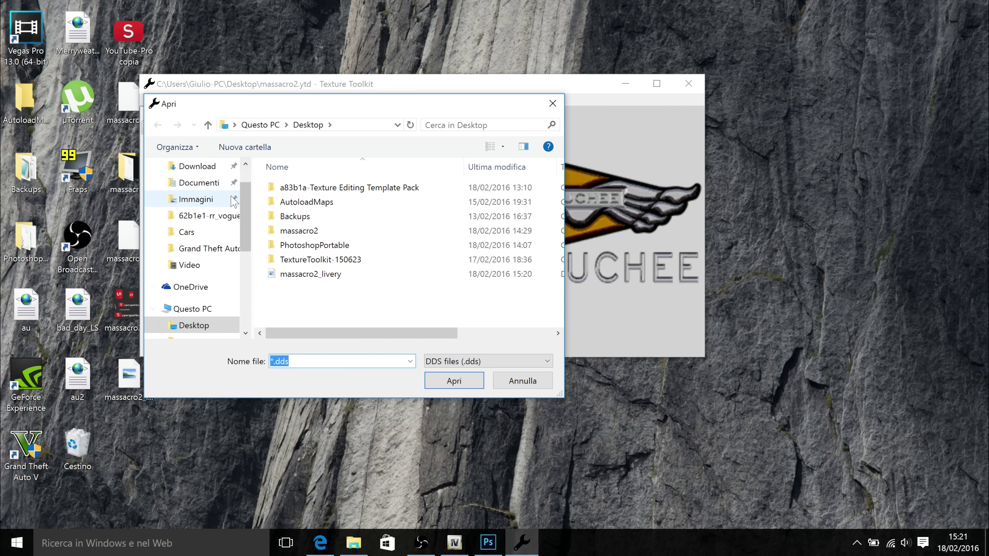
{"action": "scroll", "coordinate": [237, 198], "scroll_direction": "up", "scroll_amount": 2}
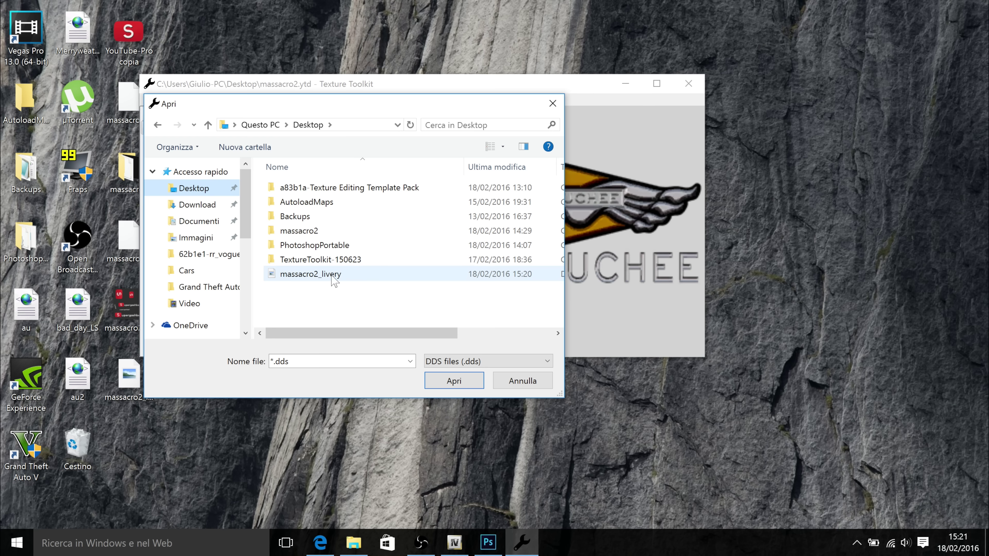
{"action": "left_click", "coordinate": [345, 276]}
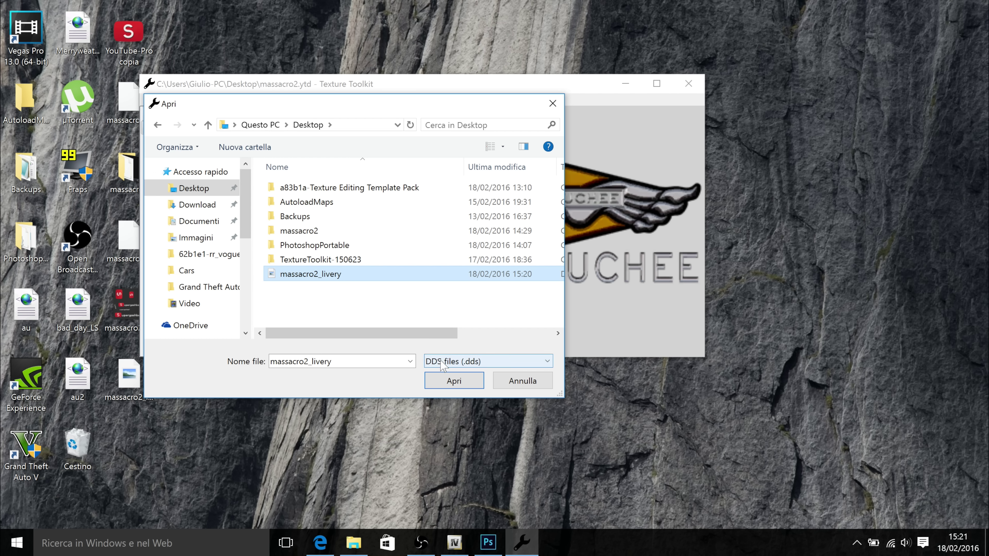
{"action": "left_click", "coordinate": [453, 382]}
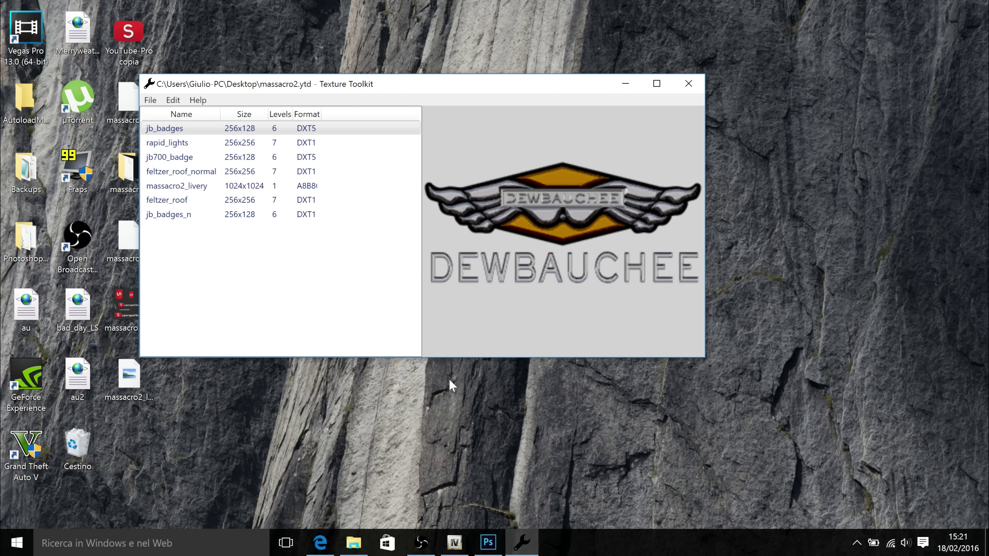
{"action": "left_click", "coordinate": [222, 188]}
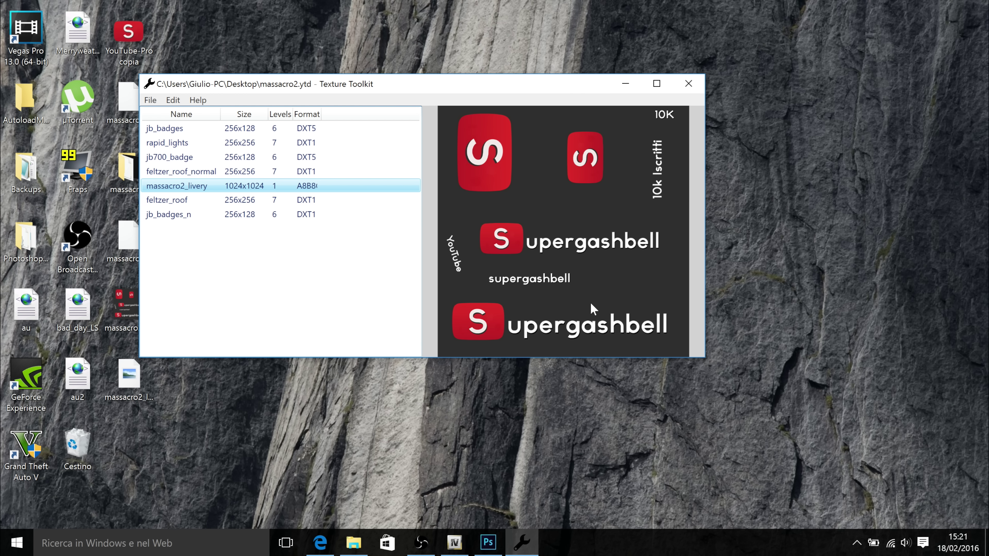
{"action": "left_click", "coordinate": [171, 130]}
{"action": "left_click_drag", "start_coordinate": [170, 89], "coordinate": [253, 88]}
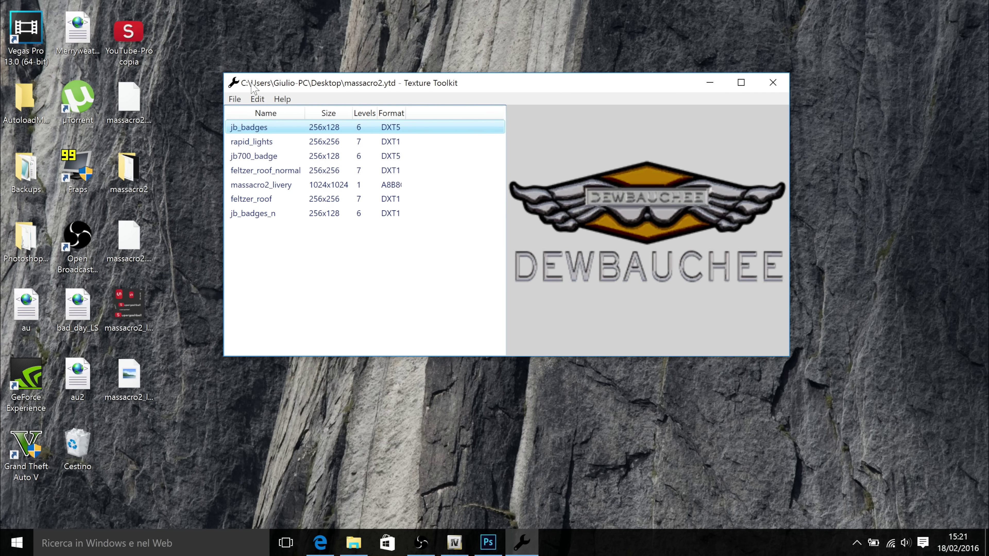
Save the dictionary to the Desktop as massacro2 in Texture dictionaries (.ytd) format, replacing the existing file, and close Texture Toolkit
{"action": "left_click", "coordinate": [235, 100]}
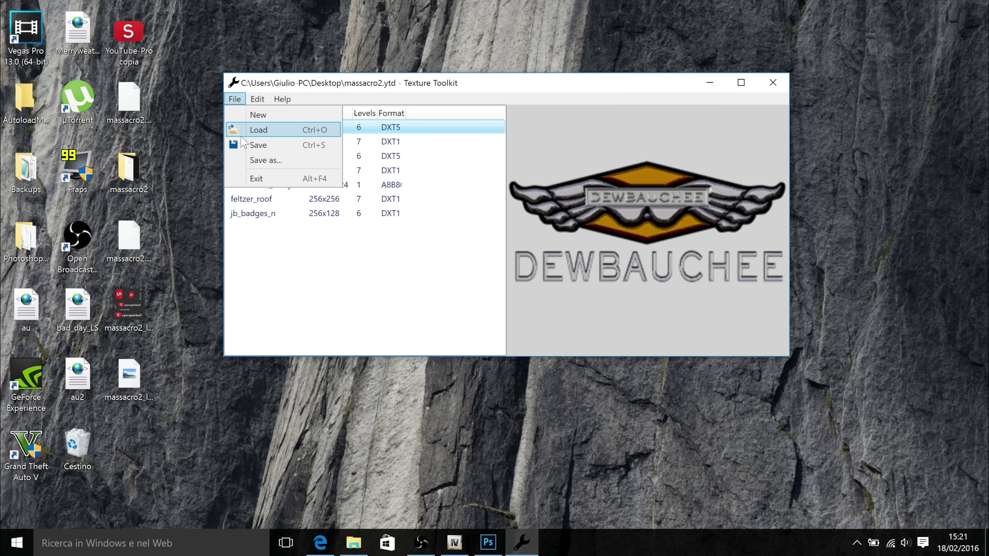
{"action": "left_click", "coordinate": [243, 160]}
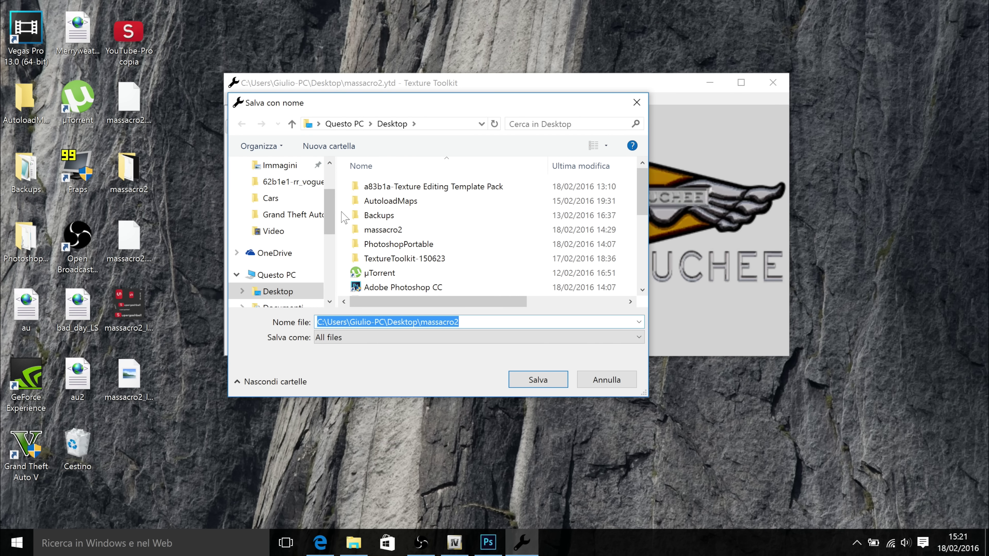
{"action": "left_click", "coordinate": [331, 339]}
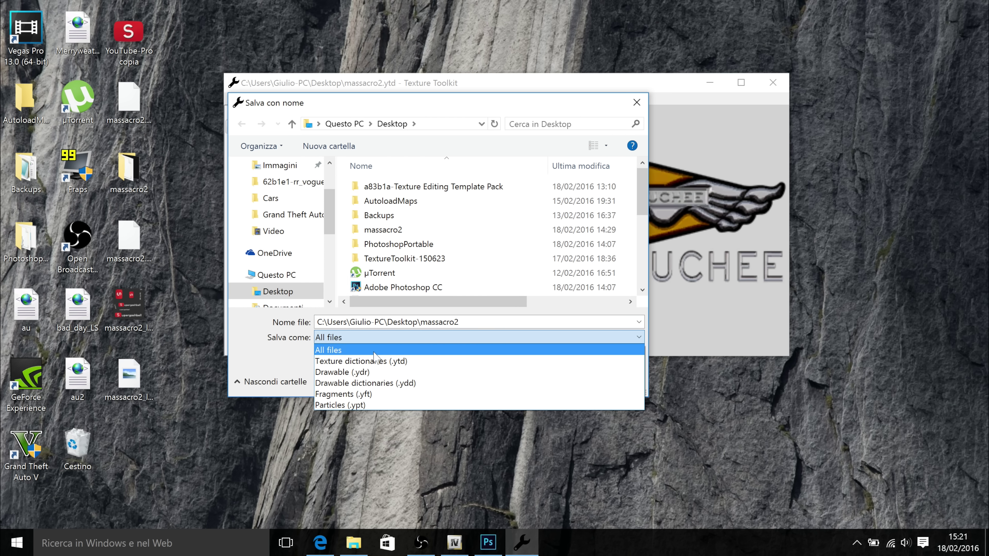
{"action": "left_click", "coordinate": [420, 361]}
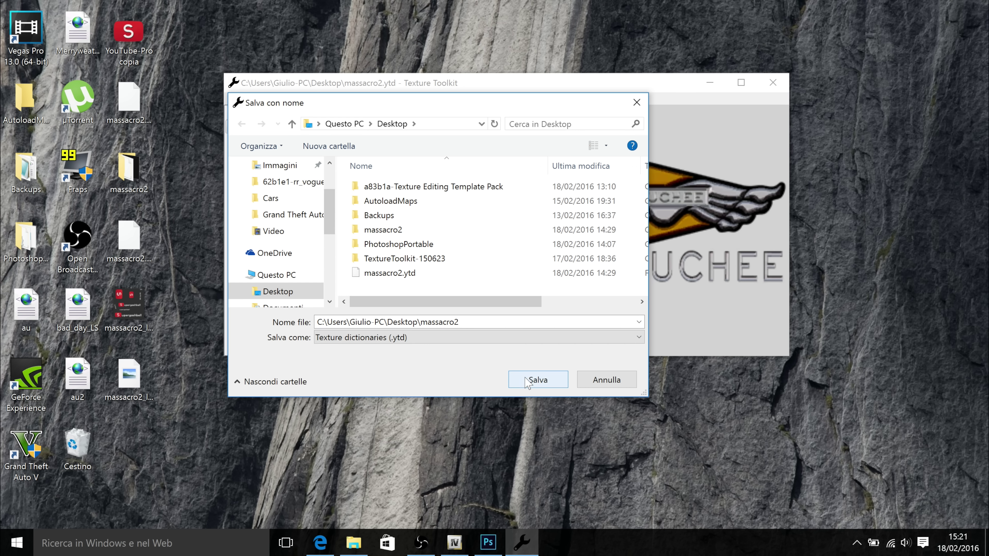
{"action": "left_click", "coordinate": [538, 380]}
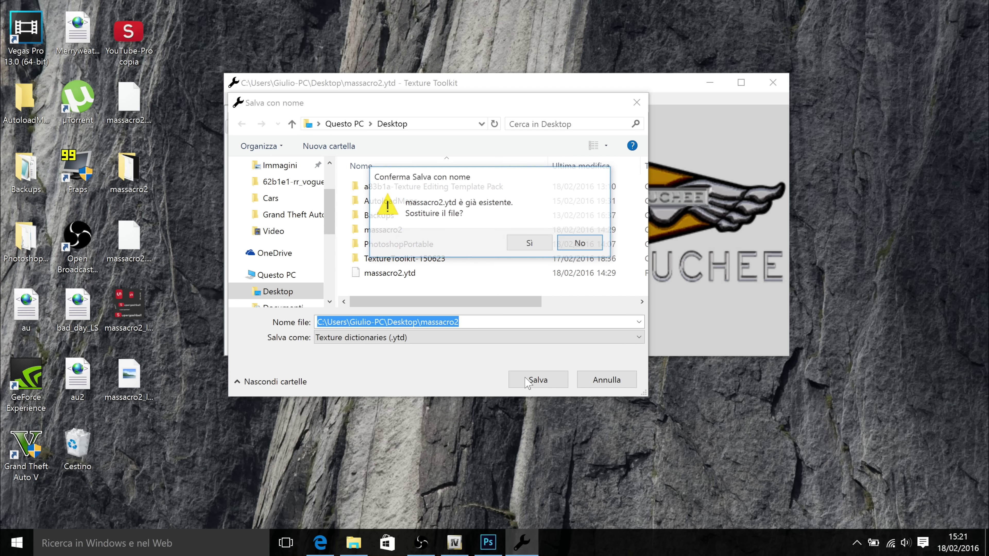
{"action": "left_click", "coordinate": [522, 246]}
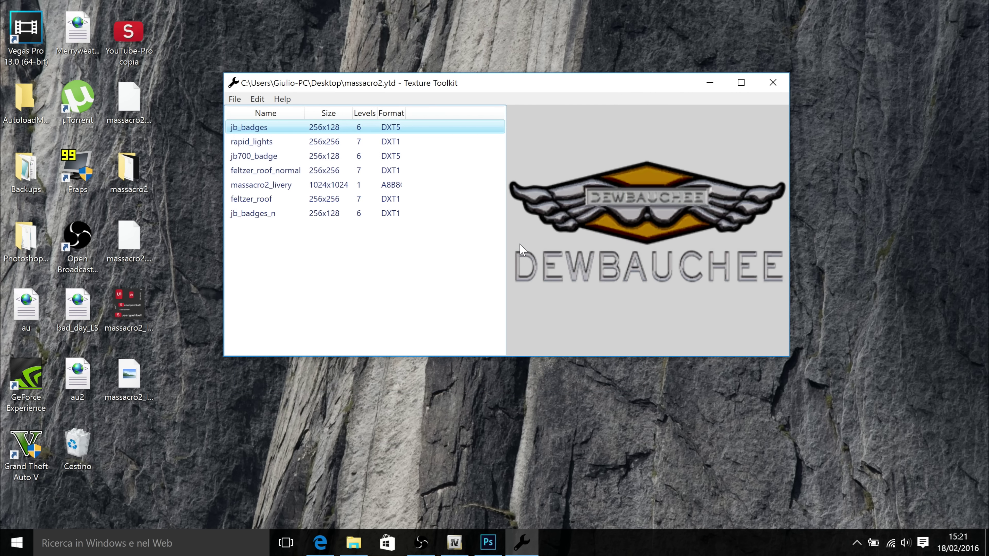
{"action": "left_click", "coordinate": [773, 83]}
{"action": "left_click", "coordinate": [134, 249]}
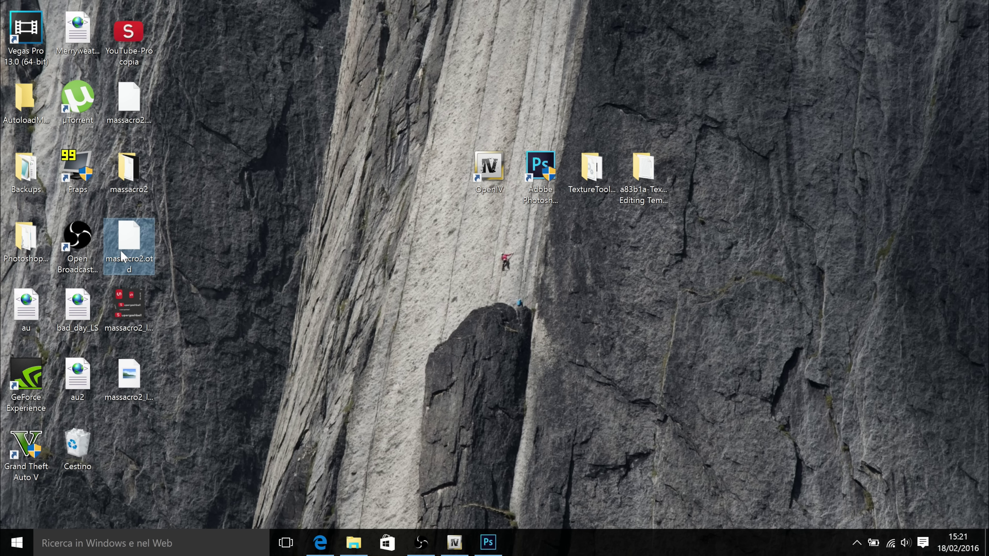
{"action": "left_click", "coordinate": [137, 104]}
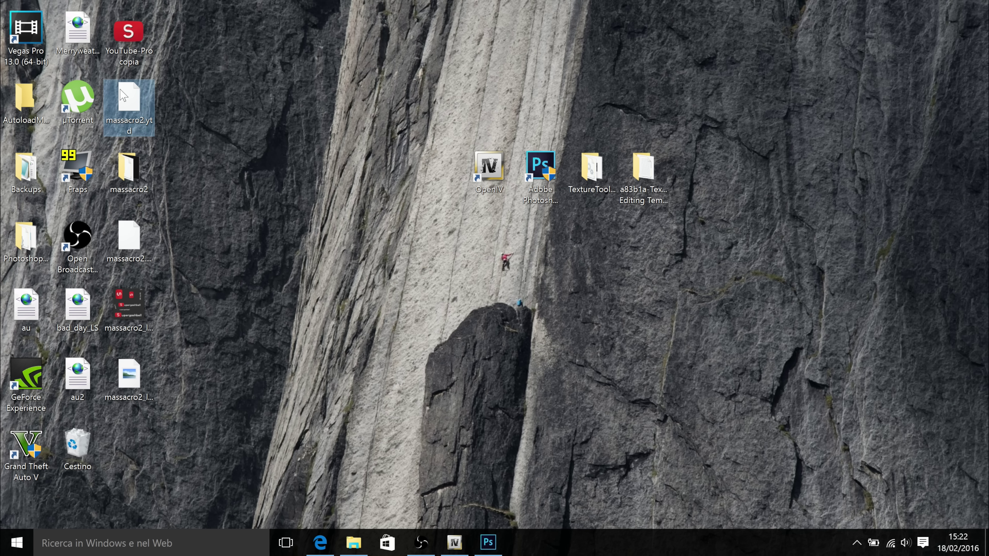
{"action": "left_click", "coordinate": [253, 193]}
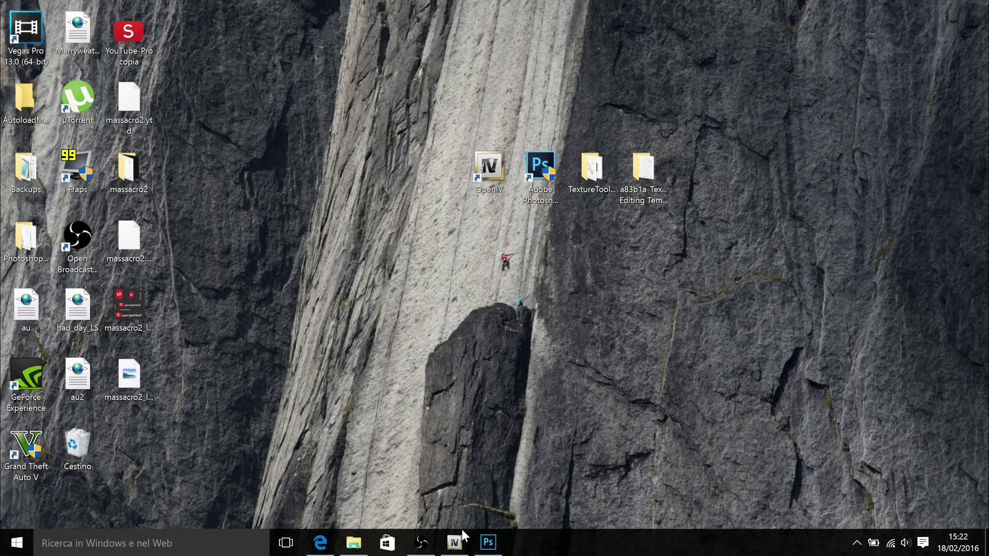
Switch to OpenIV and extract the original massacro2.ytd into the Backups folder on the Desktop
{"action": "left_click", "coordinate": [457, 546]}
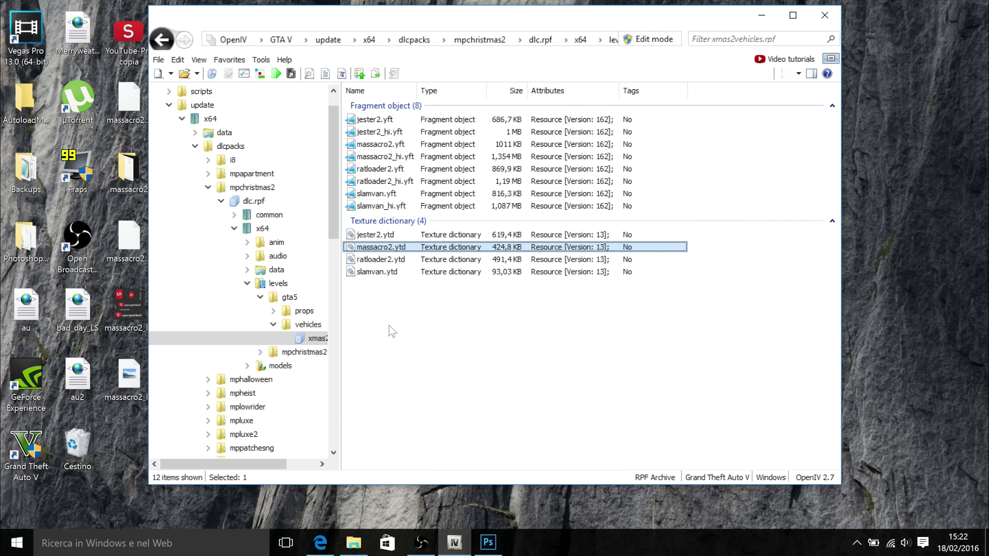
{"action": "left_click", "coordinate": [407, 337]}
{"action": "left_click", "coordinate": [402, 248]}
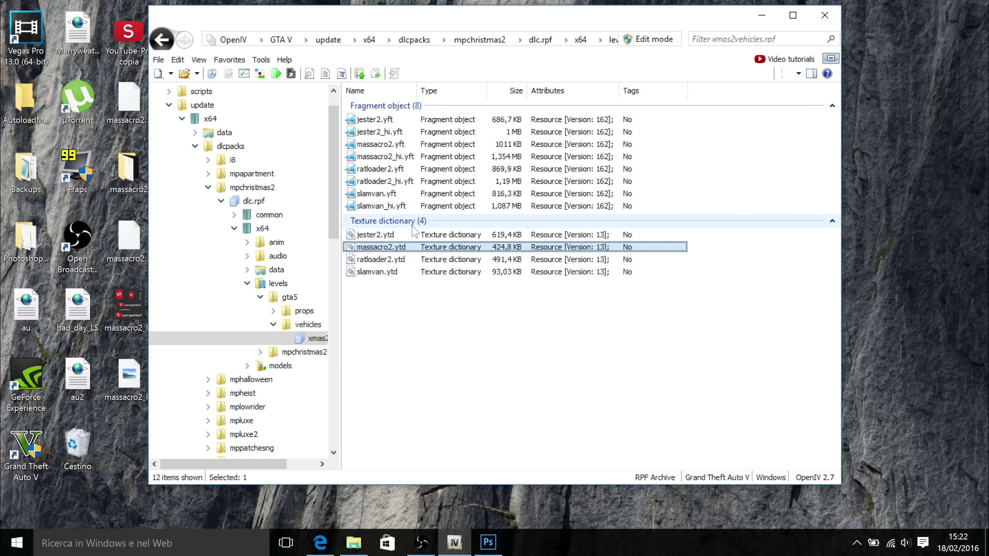
{"action": "right_click", "coordinate": [402, 250]}
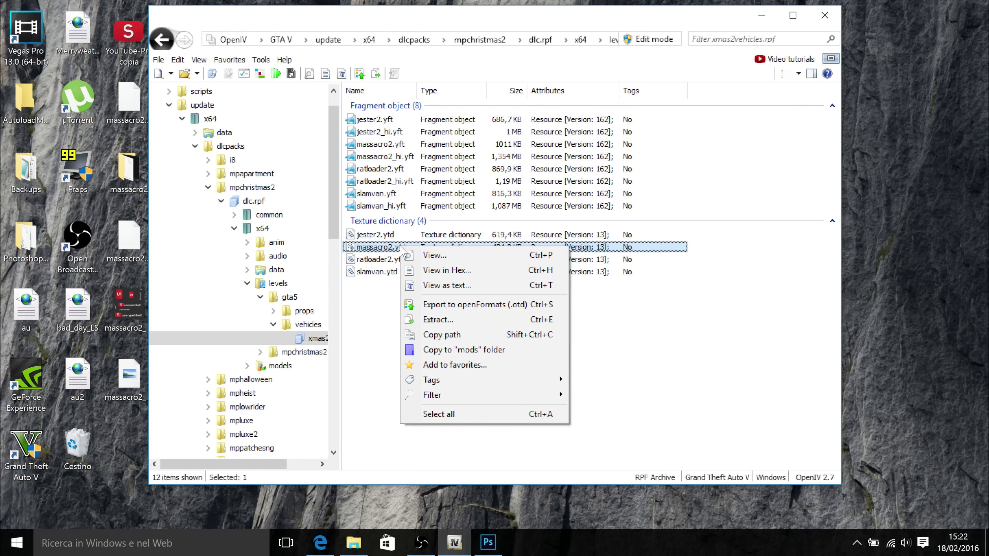
{"action": "left_click", "coordinate": [412, 320]}
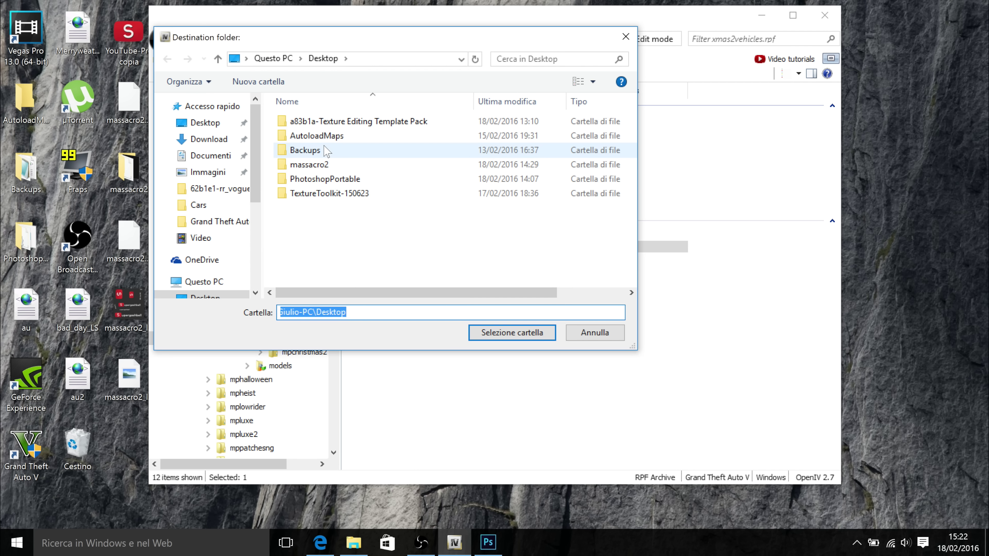
{"action": "double_click", "coordinate": [325, 150]}
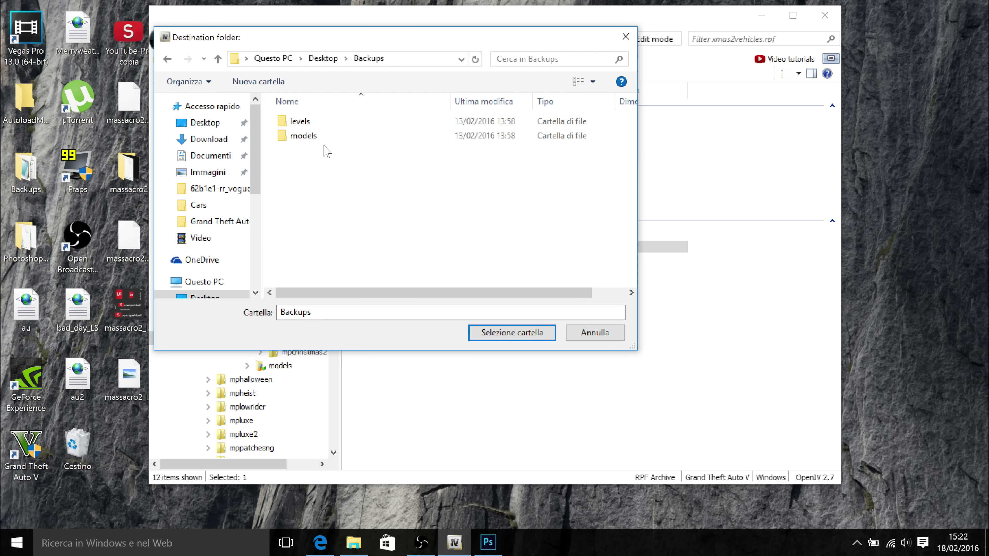
{"action": "left_click", "coordinate": [496, 335]}
Turn on Edit mode in OpenIV for the archive containing massacro2.ytd and accept the automatic-saving warning
{"action": "left_click_drag", "start_coordinate": [432, 22], "coordinate": [499, 20]}
{"action": "right_click", "coordinate": [452, 251]}
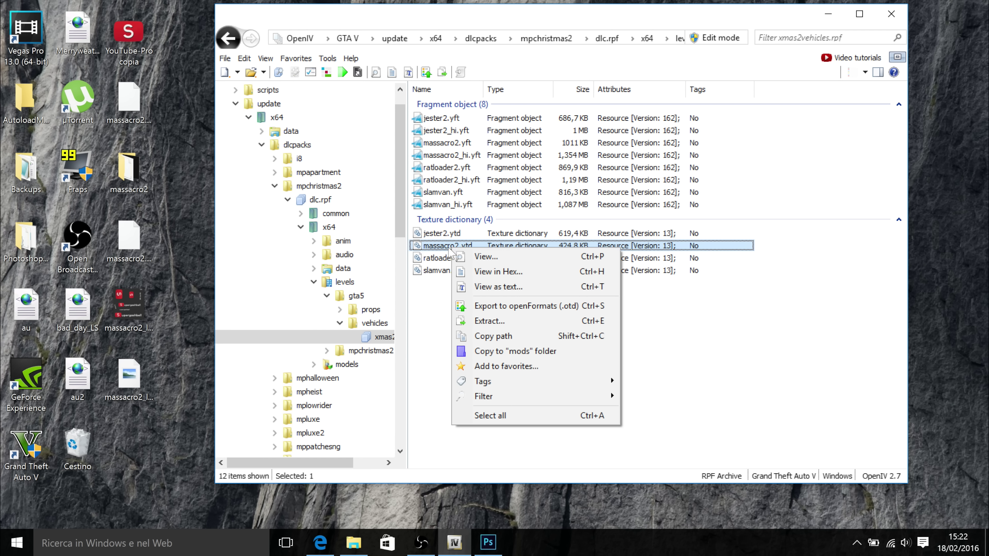
{"action": "key", "text": "Escape"}
{"action": "left_click", "coordinate": [469, 311]}
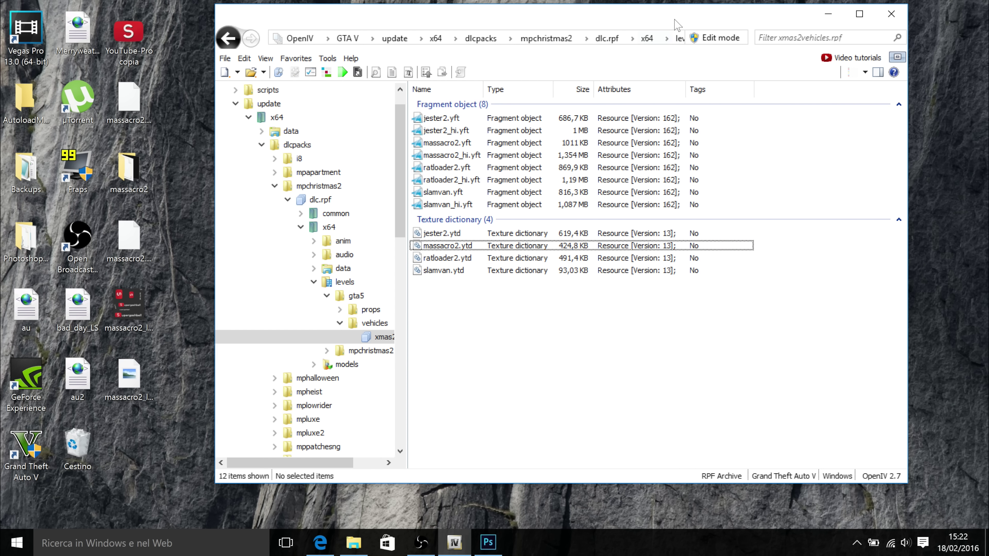
{"action": "left_click", "coordinate": [735, 41]}
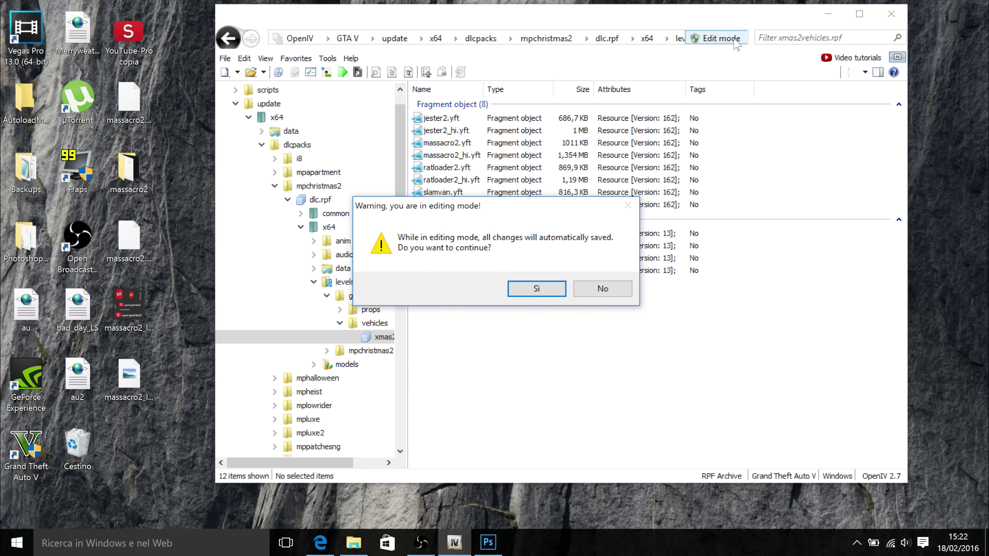
{"action": "left_click", "coordinate": [538, 289]}
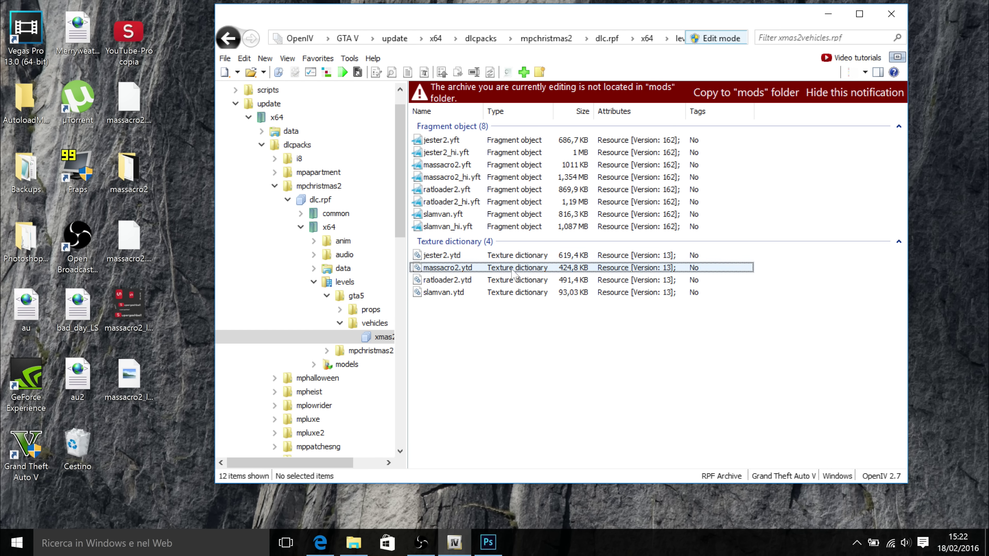
Replace massacro2.ytd in the archive with the modified massacro2.ytd from the Desktop, and close OpenIV with Edit mode turned off
{"action": "right_click", "coordinate": [464, 272]}
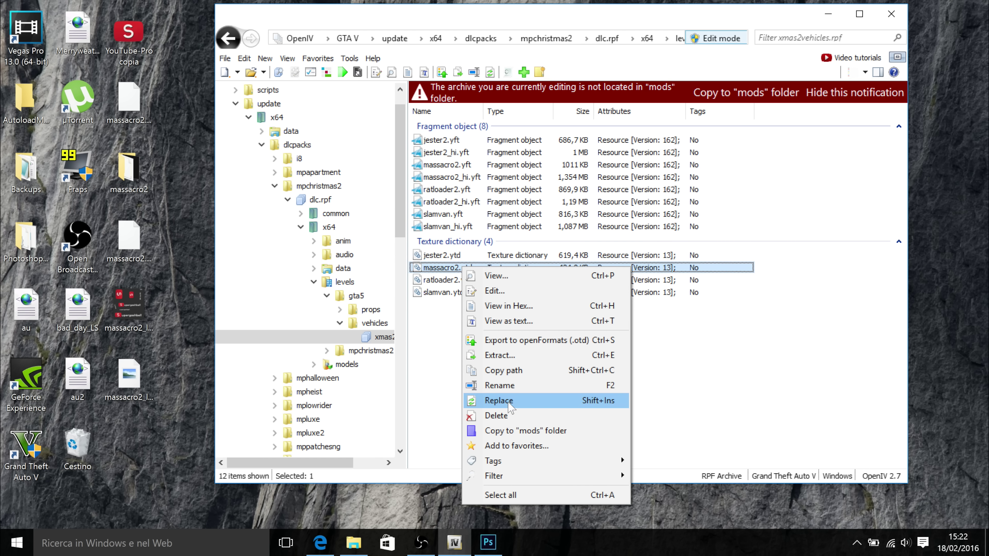
{"action": "left_click", "coordinate": [499, 401]}
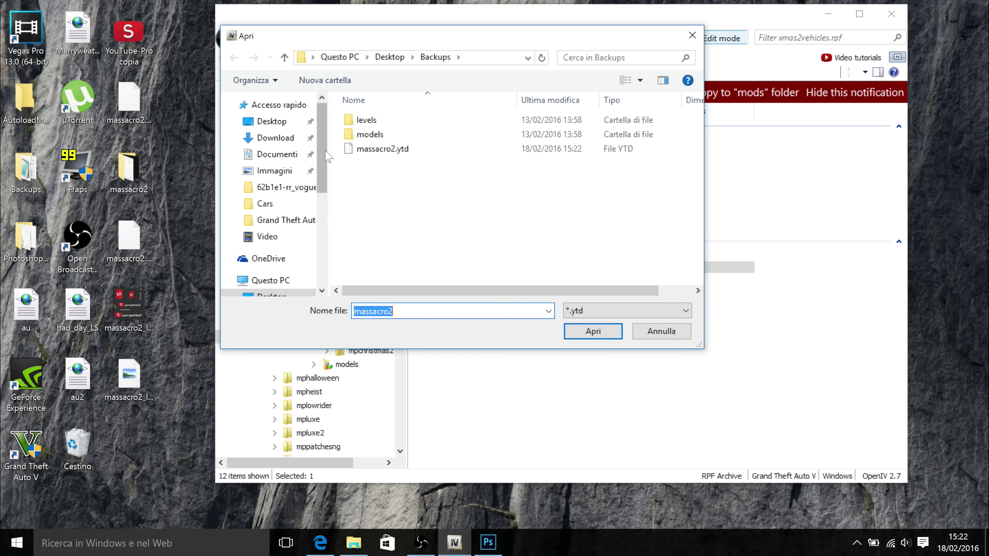
{"action": "left_click", "coordinate": [271, 121]}
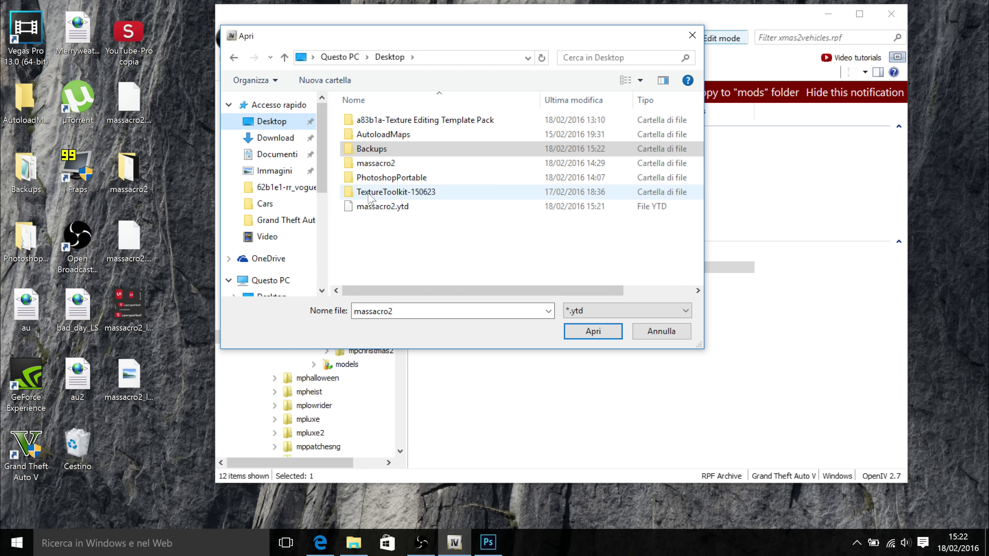
{"action": "left_click", "coordinate": [369, 207]}
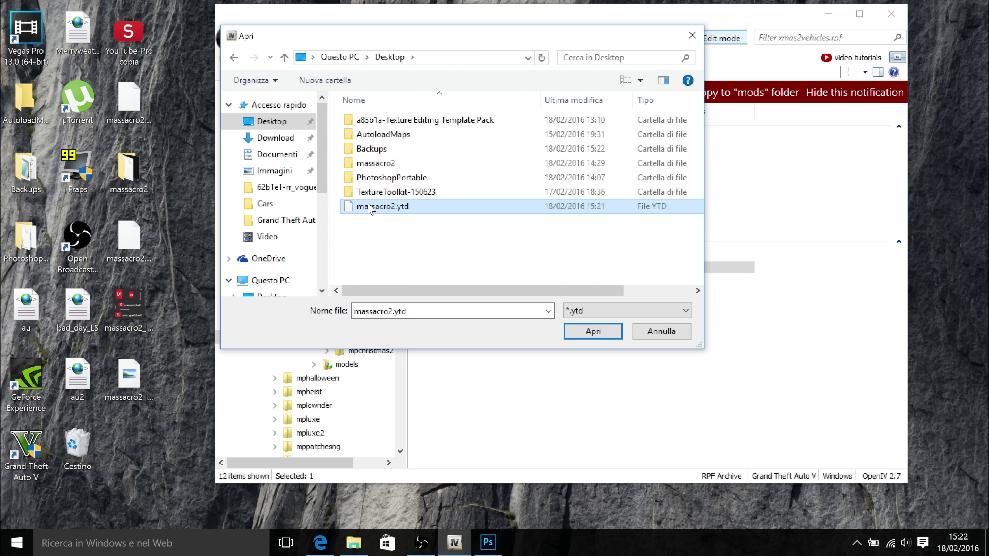
{"action": "left_click", "coordinate": [589, 332]}
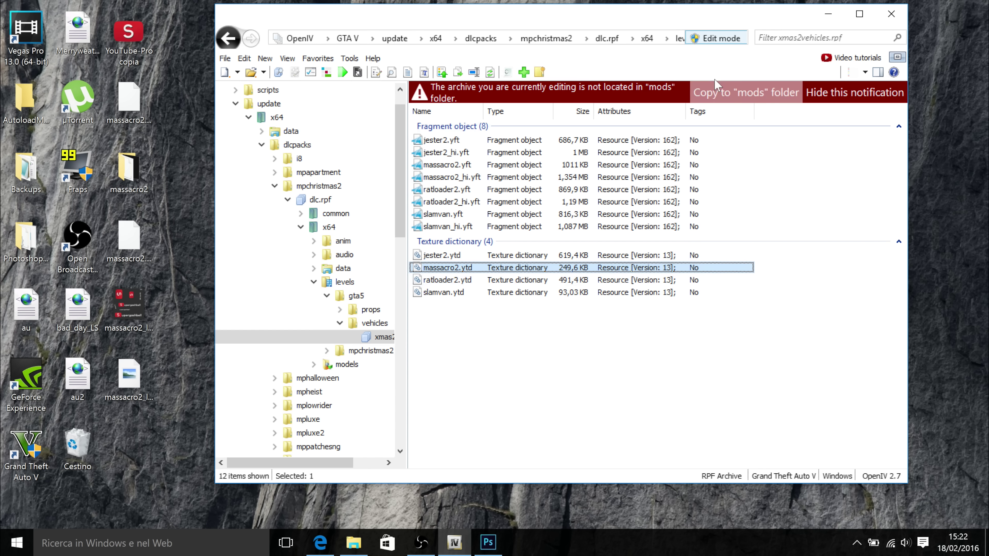
{"action": "left_click", "coordinate": [717, 39]}
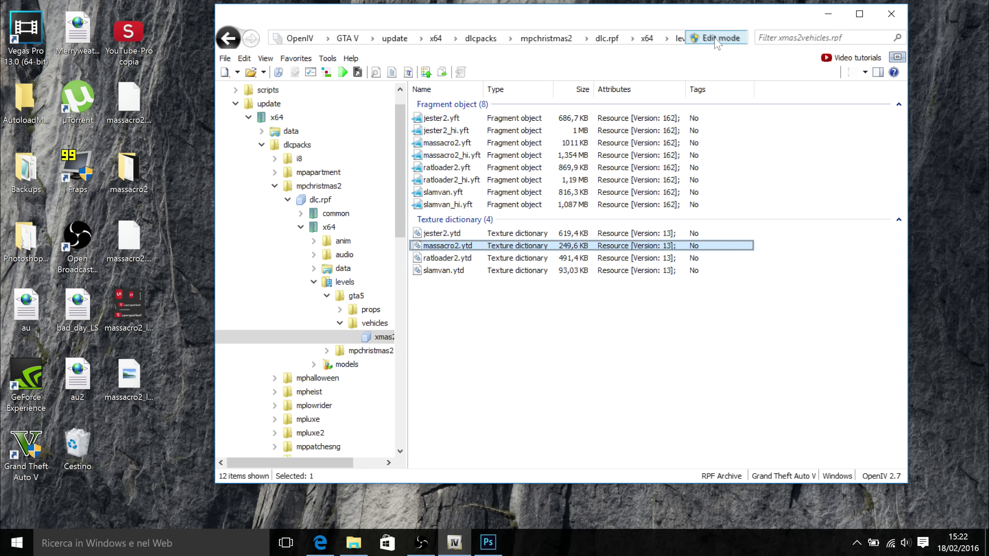
{"action": "left_click", "coordinate": [891, 15]}
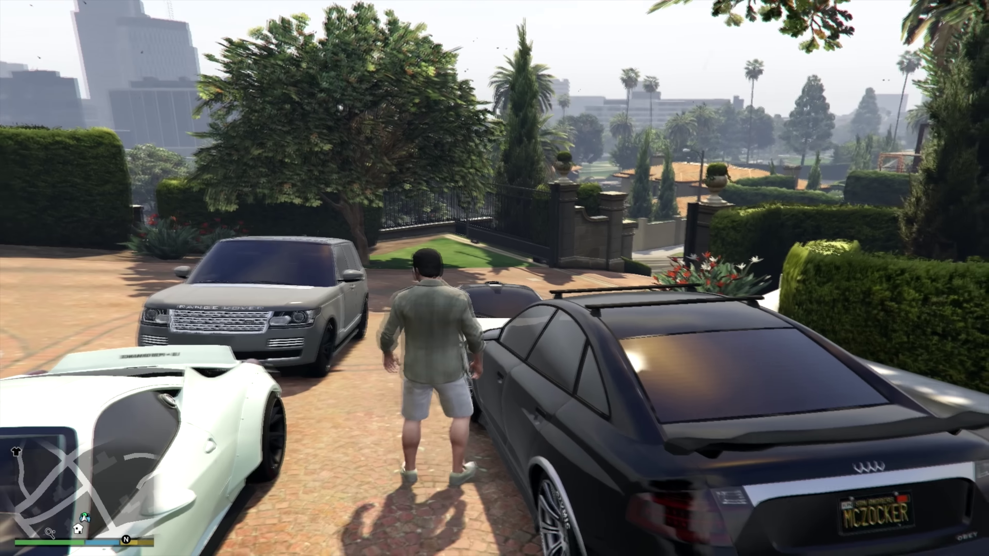
In GTA V, run the character out of the driveway to the street and spawn Massacro (Gara) from the add-on vehicles
{"action": "key", "text": "w"}
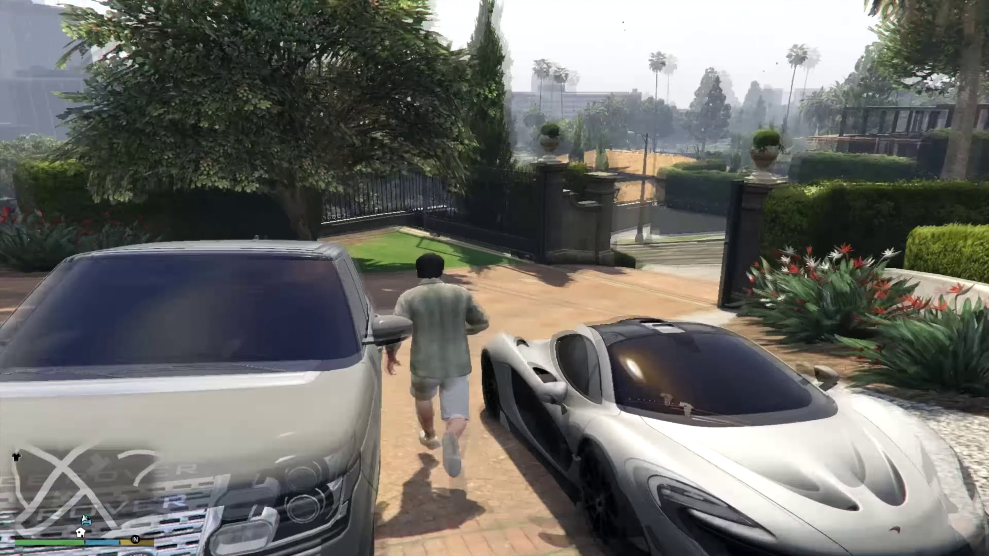
{"action": "key", "text": "w"}
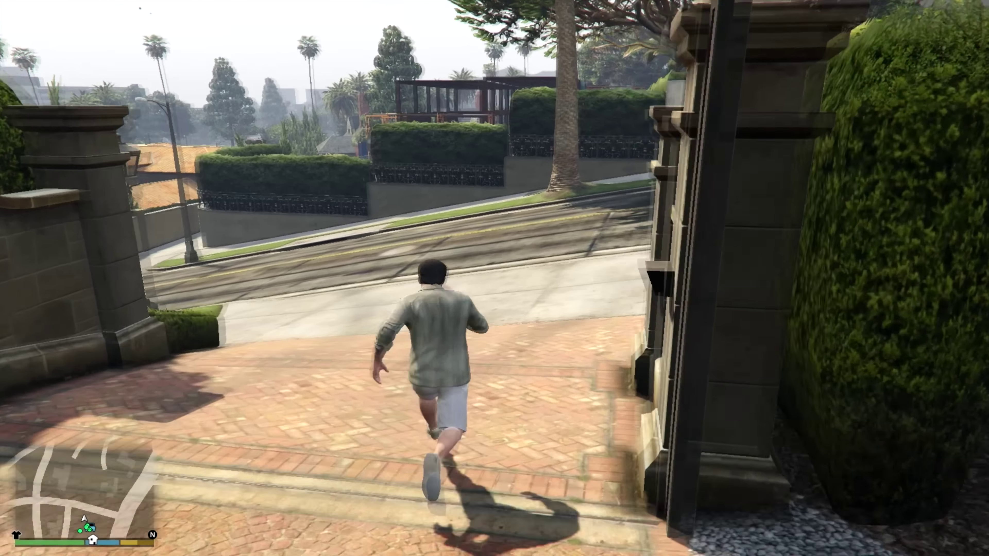
{"action": "key", "text": "w"}
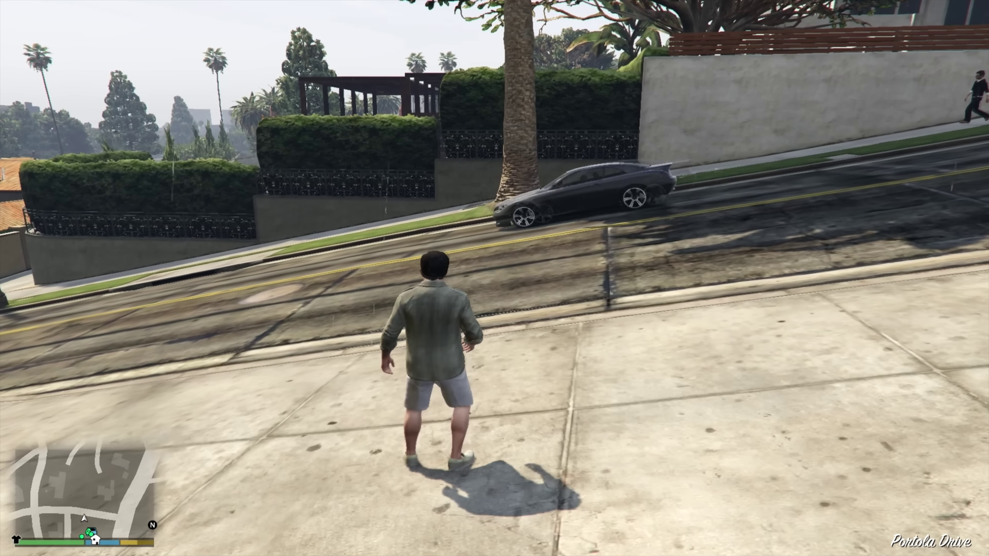
{"action": "key", "text": "F5"}
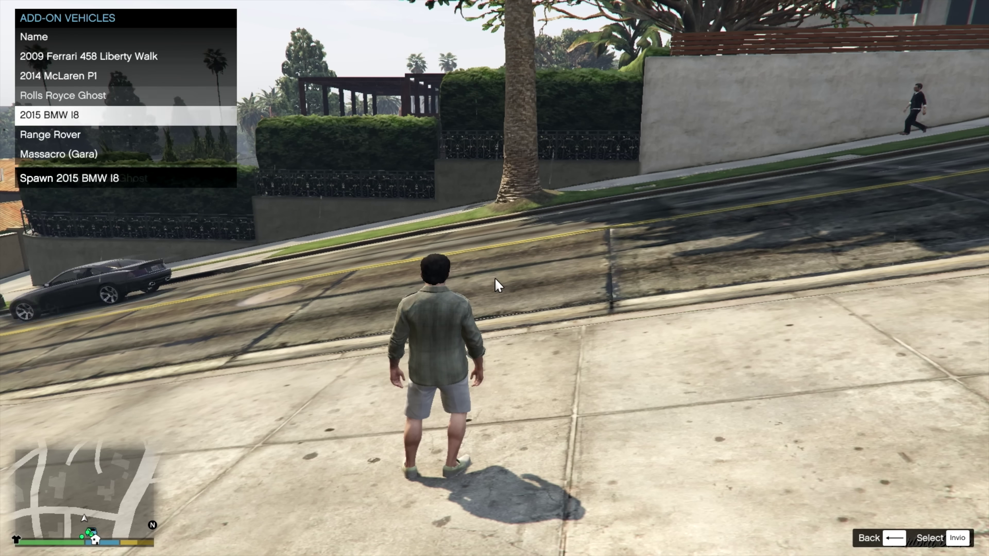
{"action": "key", "text": "Return"}
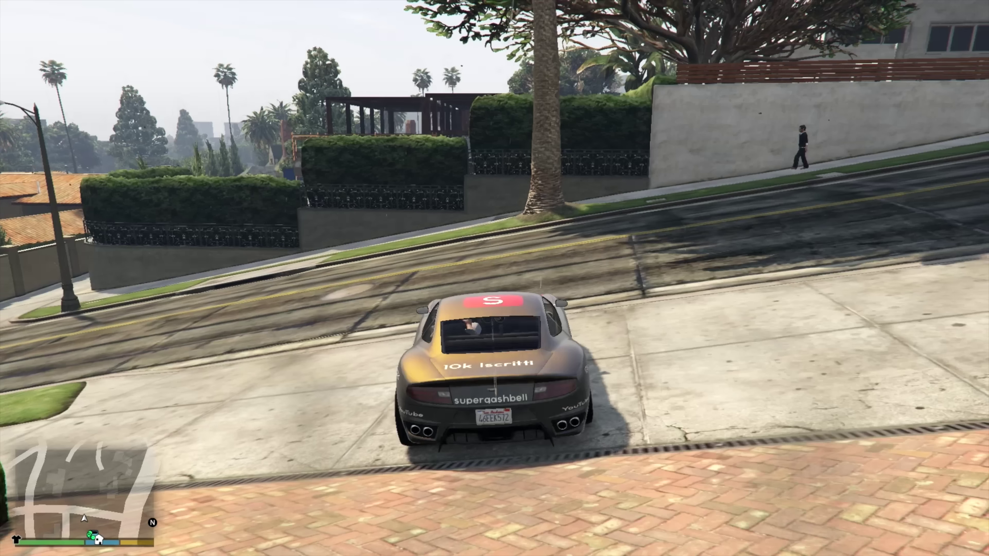